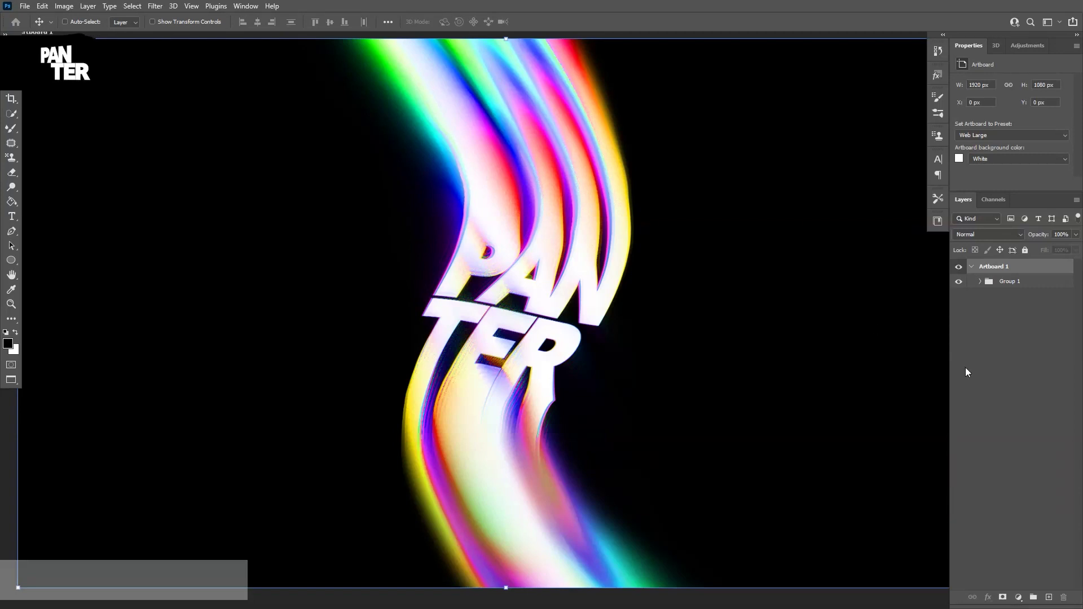
Step: Hide Group 1 and fill a new layer above it with black (#000000)
click(959, 283)
click(1060, 284)
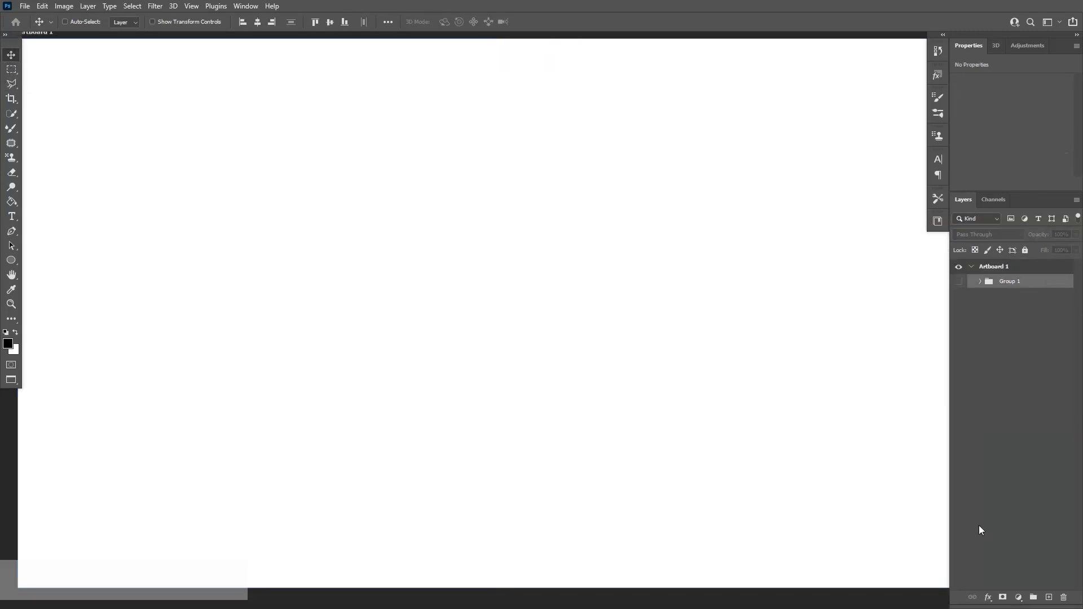
click(1050, 597)
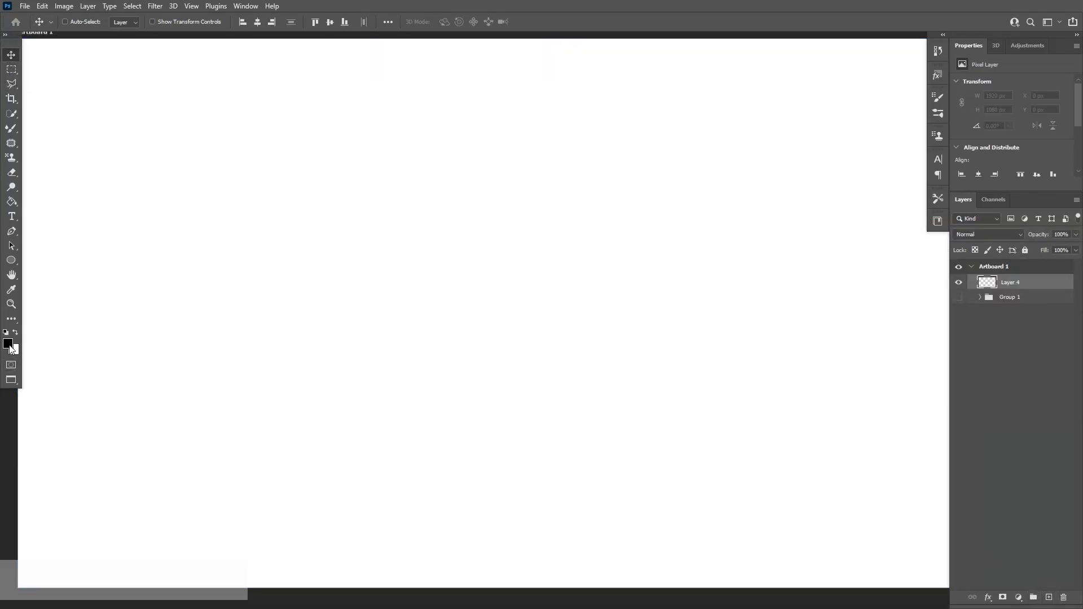
click(8, 344)
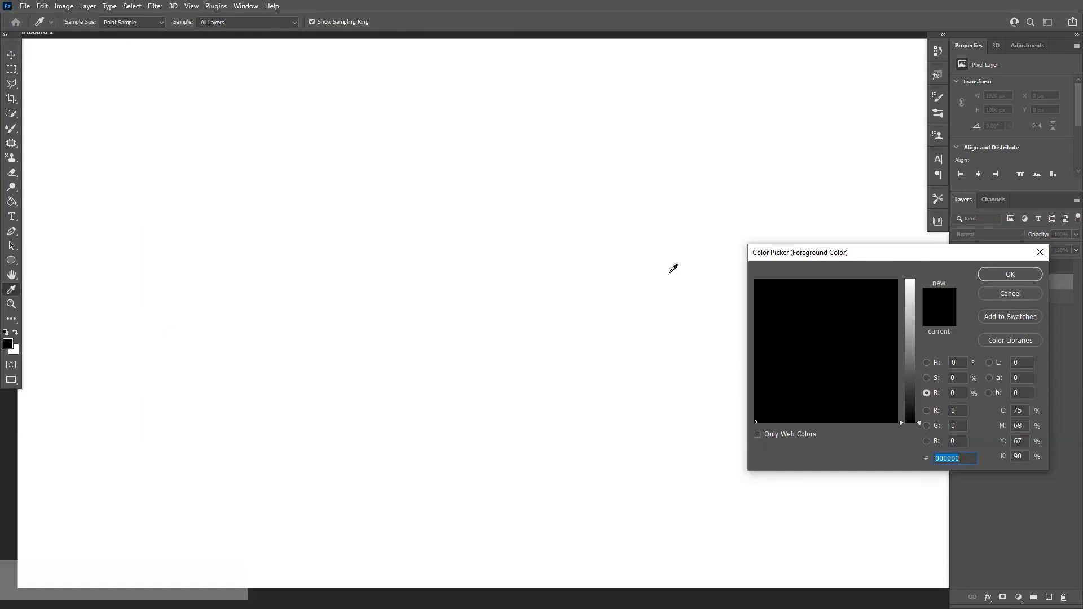
click(1000, 274)
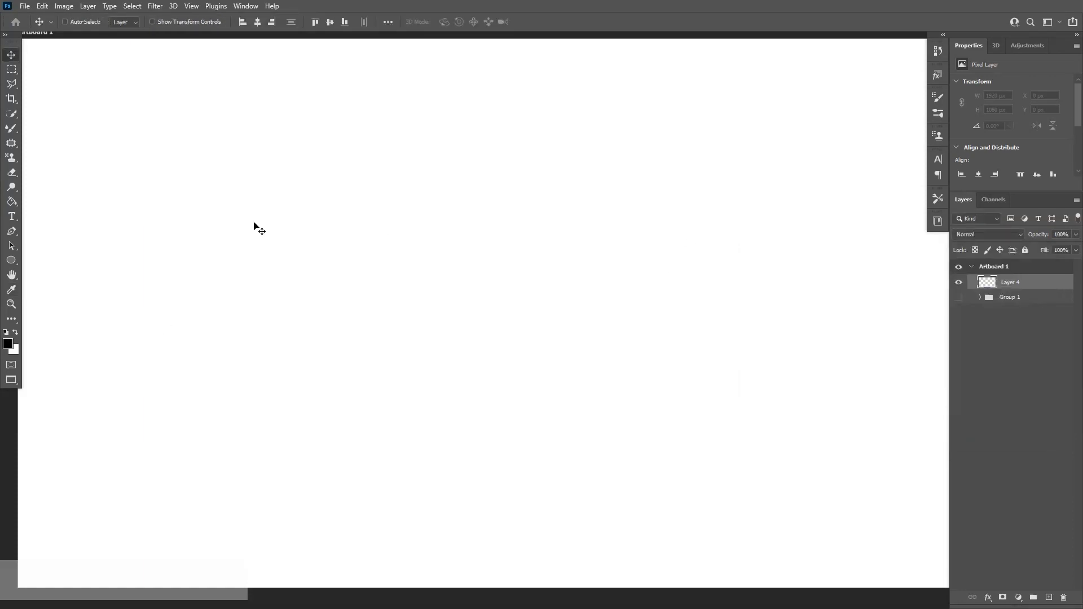
click(12, 202)
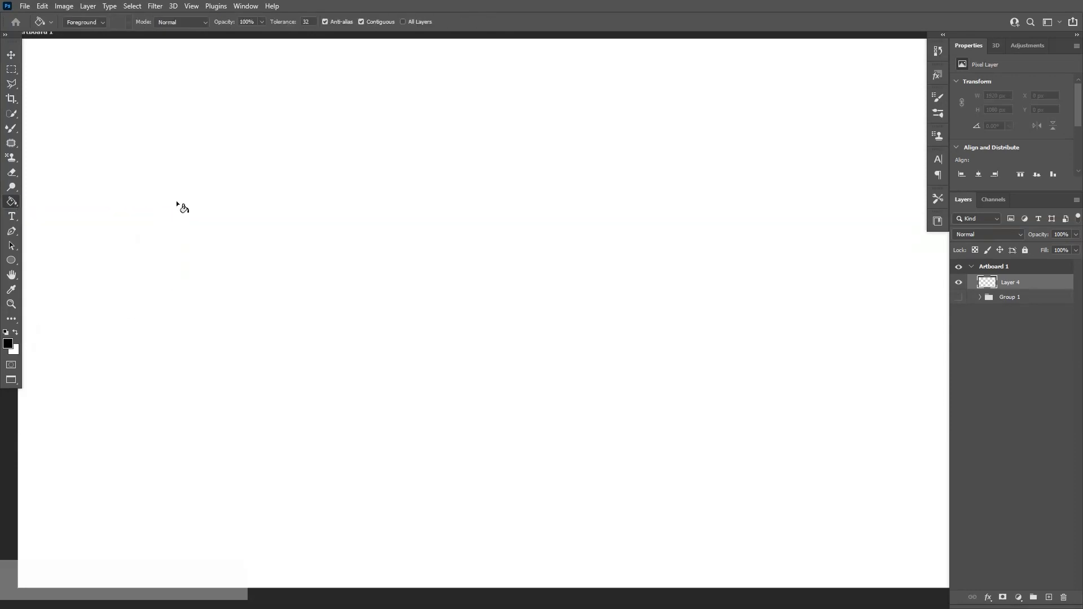
click(383, 199)
scroll(383, 199, down, 2)
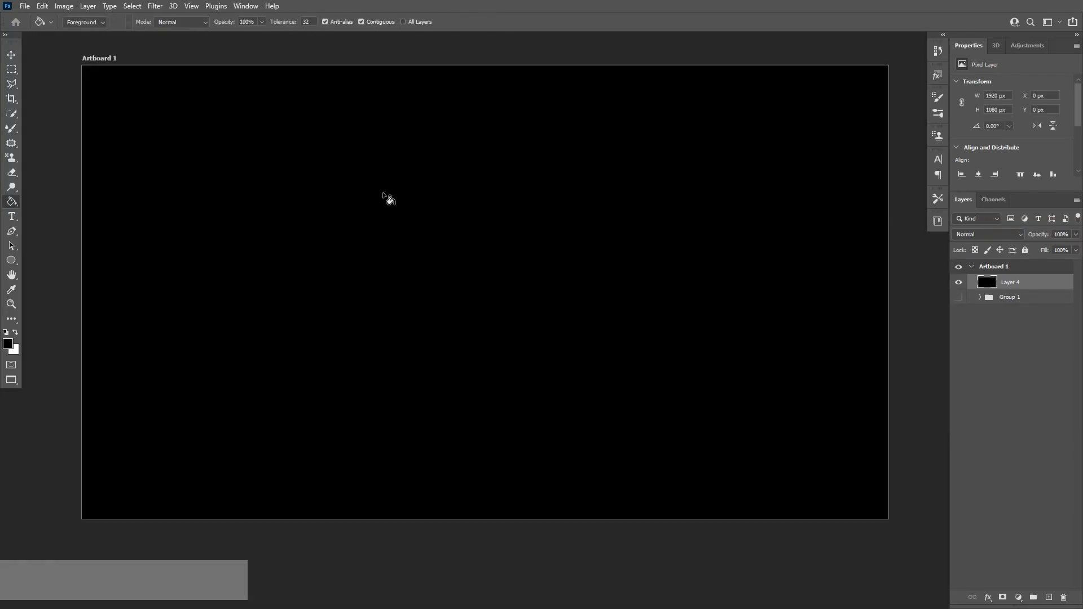
Step: Rasterize the placed PAV-white logo layer
key(v)
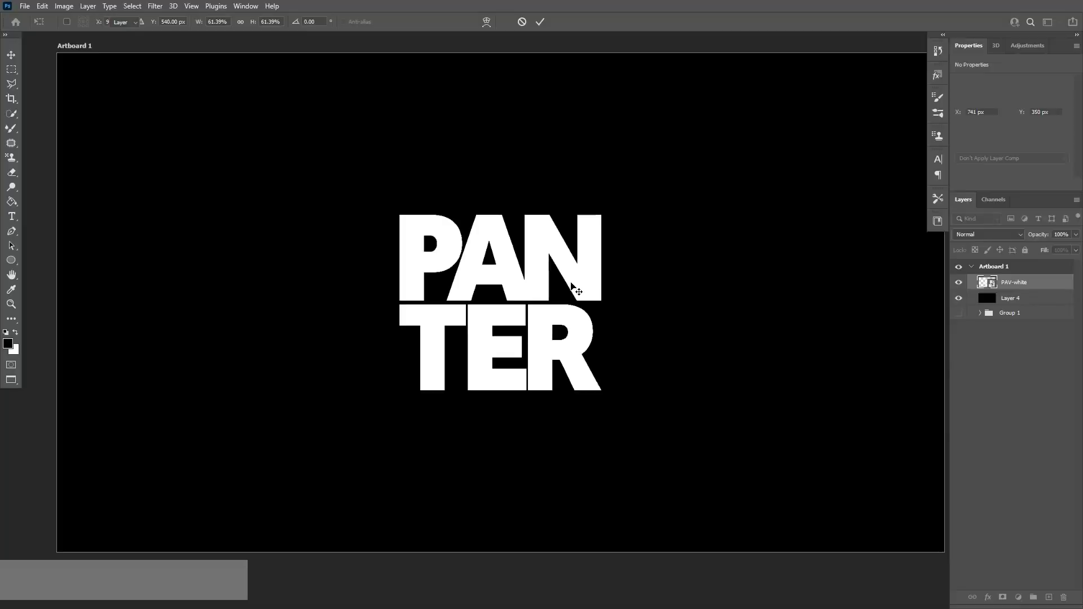
right_click(1049, 289)
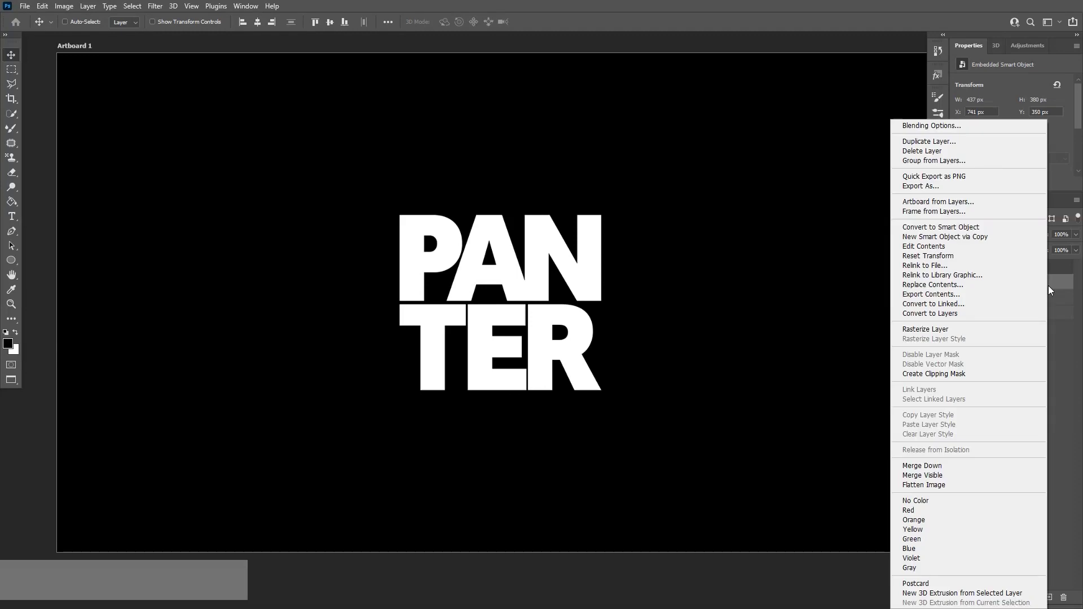
click(953, 328)
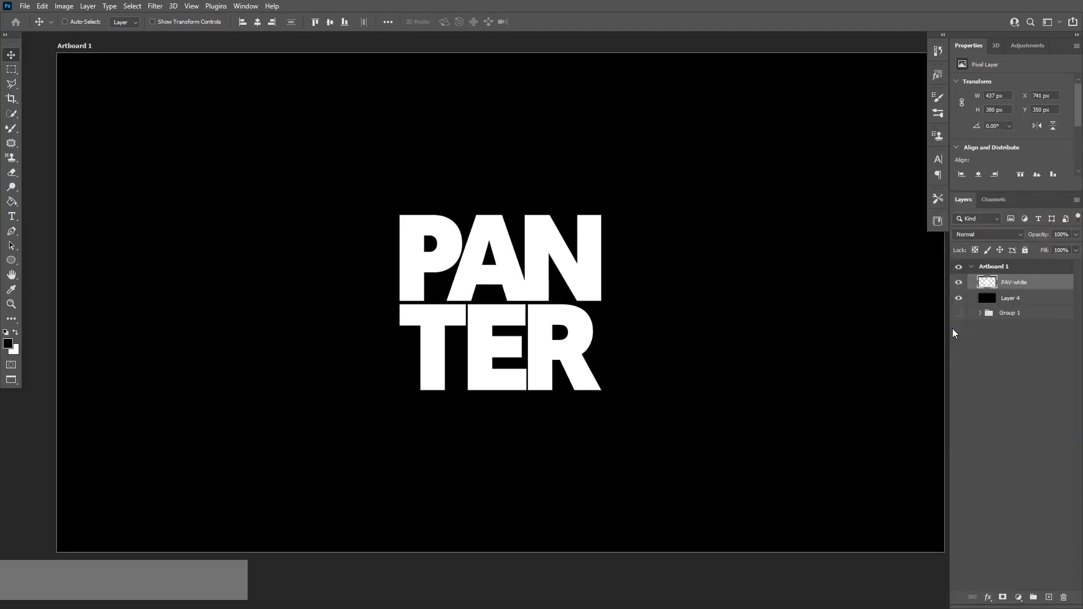
Step: In Liquify, use the Forward Warp brush at size 90 and pressure 100 to stretch the P up to the canvas's upper edge
click(157, 7)
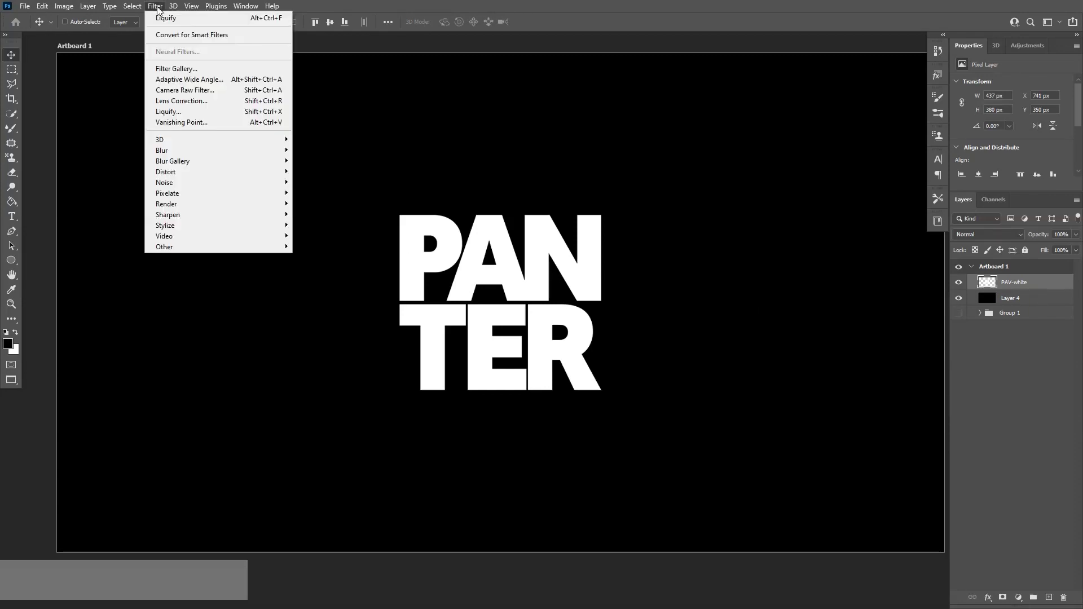
click(178, 116)
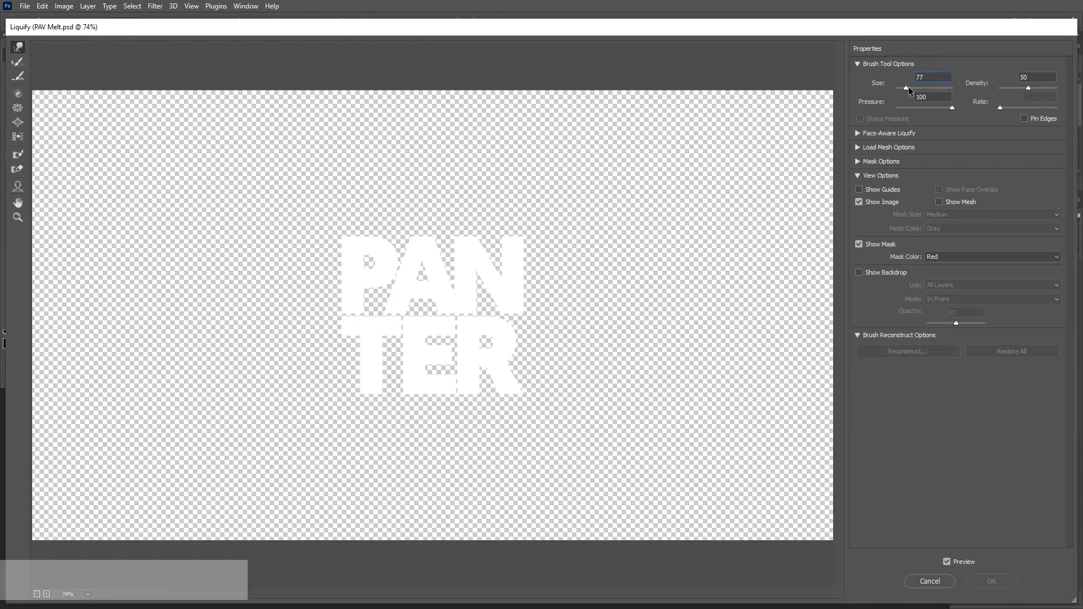
key(Return)
click(926, 96)
mouse_move(358, 235)
mouse_down()
mouse_move(353, 213)
mouse_move(370, 234)
mouse_move(367, 167)
mouse_move(382, 158)
mouse_up()
drag(379, 239, 374, 146)
mouse_move(366, 217)
mouse_down()
mouse_move(356, 136)
mouse_move(353, 148)
mouse_up()
drag(351, 208, 346, 93)
drag(365, 191, 366, 101)
drag(367, 164, 376, 84)
drag(378, 210, 386, 72)
mouse_move(372, 178)
mouse_down()
mouse_move(386, 87)
mouse_move(362, 183)
mouse_move(358, 63)
mouse_up()
drag(353, 133, 352, 68)
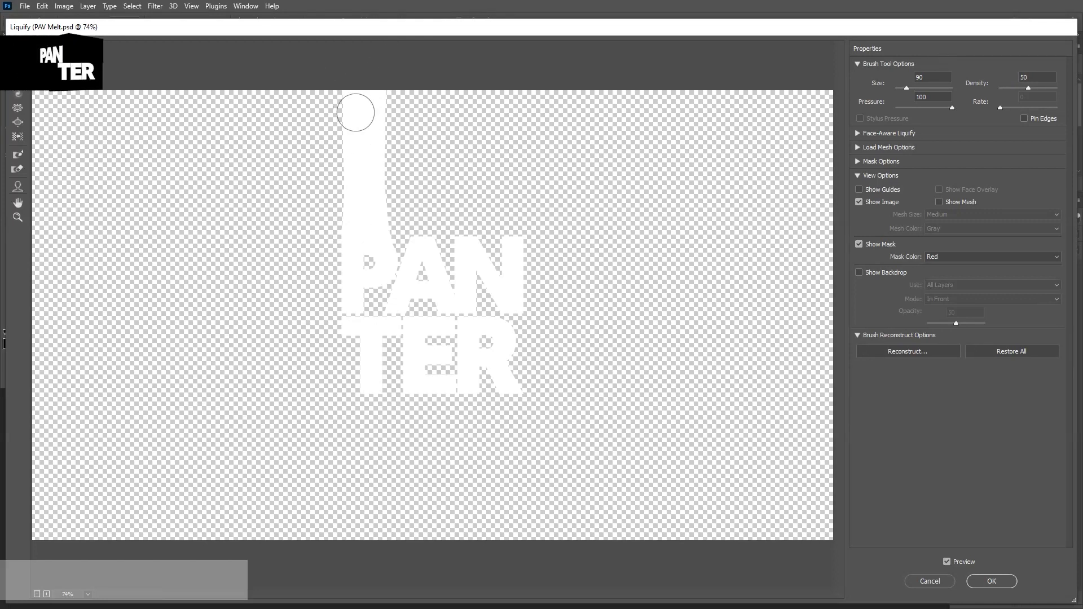
Step: Stretch the tops of the A and N upward to the canvas's upper edge in vertical strips
mouse_move(418, 242)
mouse_down()
mouse_move(420, 184)
mouse_move(428, 234)
mouse_move(418, 164)
mouse_move(416, 230)
mouse_move(411, 154)
mouse_up()
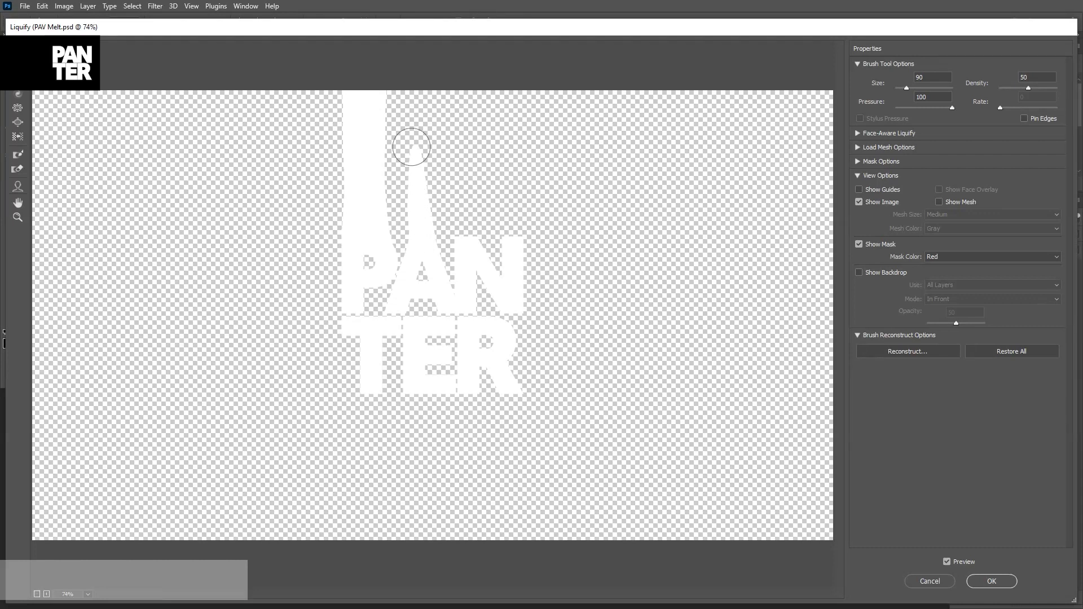
drag(425, 237, 428, 126)
drag(427, 221, 426, 146)
drag(425, 201, 426, 84)
drag(422, 142, 416, 77)
mouse_move(415, 261)
mouse_down()
mouse_move(418, 133)
mouse_move(430, 235)
mouse_move(435, 121)
mouse_move(446, 261)
mouse_move(443, 73)
mouse_up()
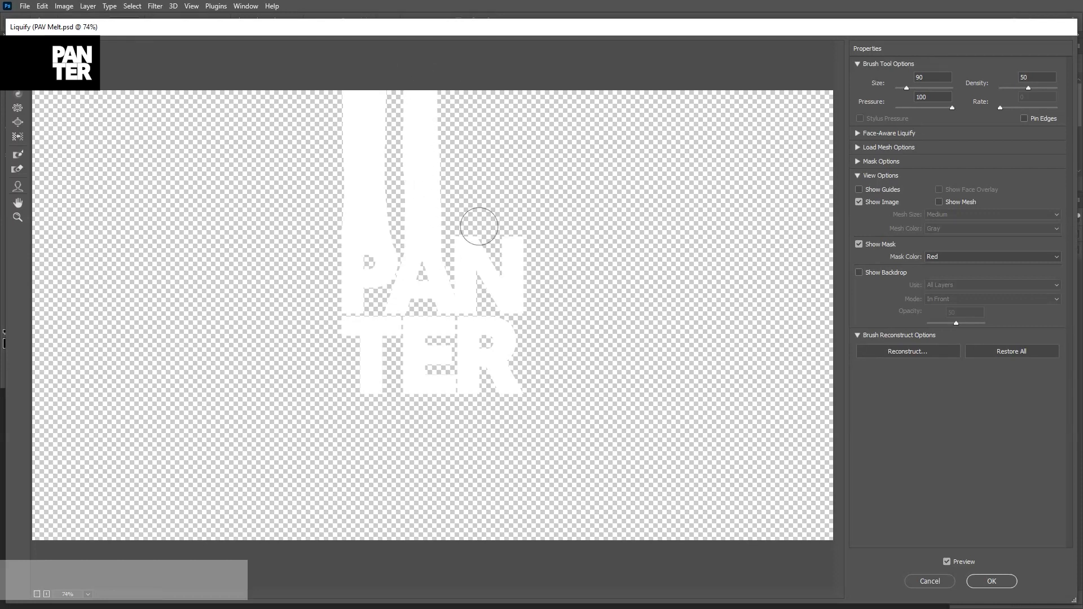
drag(467, 238, 464, 129)
drag(465, 196, 467, 85)
drag(469, 169, 465, 97)
drag(510, 237, 496, 68)
Step: Stretch the bottoms of the T, E and R down to the canvas's lower edge and apply the Liquify changes
drag(370, 390, 384, 554)
drag(375, 460, 365, 539)
mouse_move(413, 390)
mouse_down()
mouse_move(415, 514)
mouse_move(439, 471)
mouse_up()
mouse_move(439, 418)
mouse_down()
mouse_move(422, 548)
mouse_move(415, 530)
mouse_up()
mouse_move(446, 443)
mouse_down()
mouse_move(443, 536)
mouse_move(427, 509)
mouse_up()
mouse_move(471, 386)
mouse_down()
mouse_move(475, 481)
mouse_move(480, 414)
mouse_move(472, 527)
mouse_up()
drag(471, 442, 471, 536)
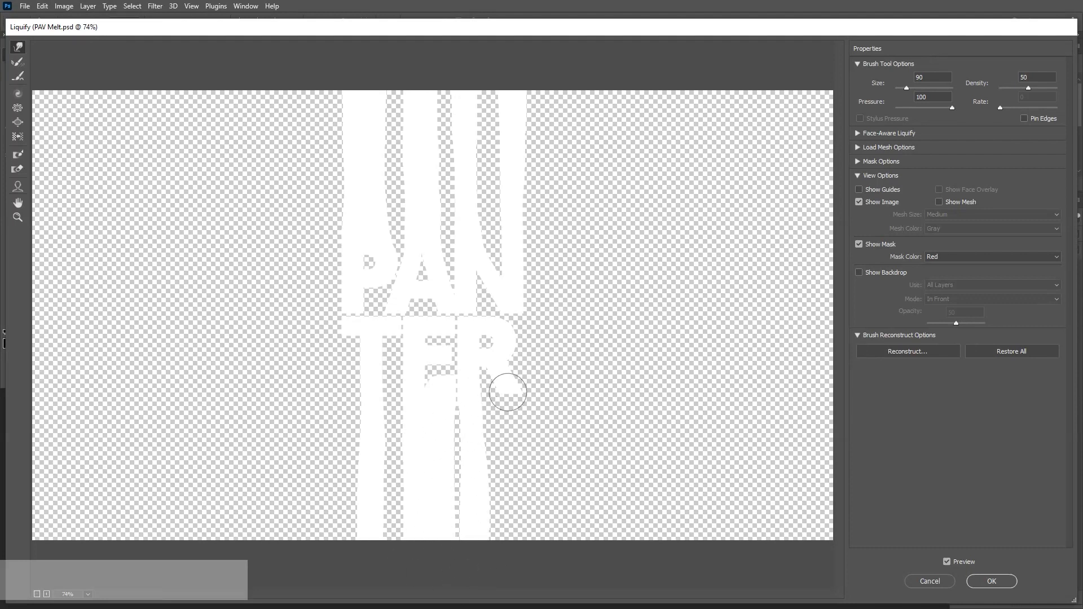
drag(507, 392, 502, 520)
mouse_move(515, 417)
mouse_down()
mouse_move(525, 565)
mouse_move(517, 447)
mouse_move(512, 478)
mouse_move(505, 433)
mouse_move(506, 568)
mouse_up()
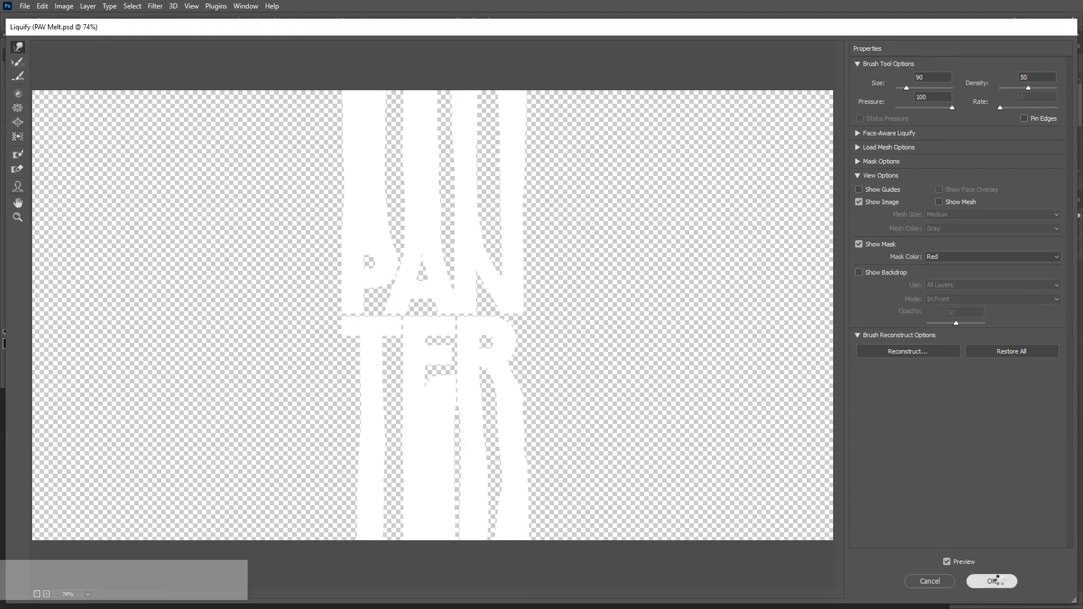
click(992, 581)
scroll(664, 308, down, 1)
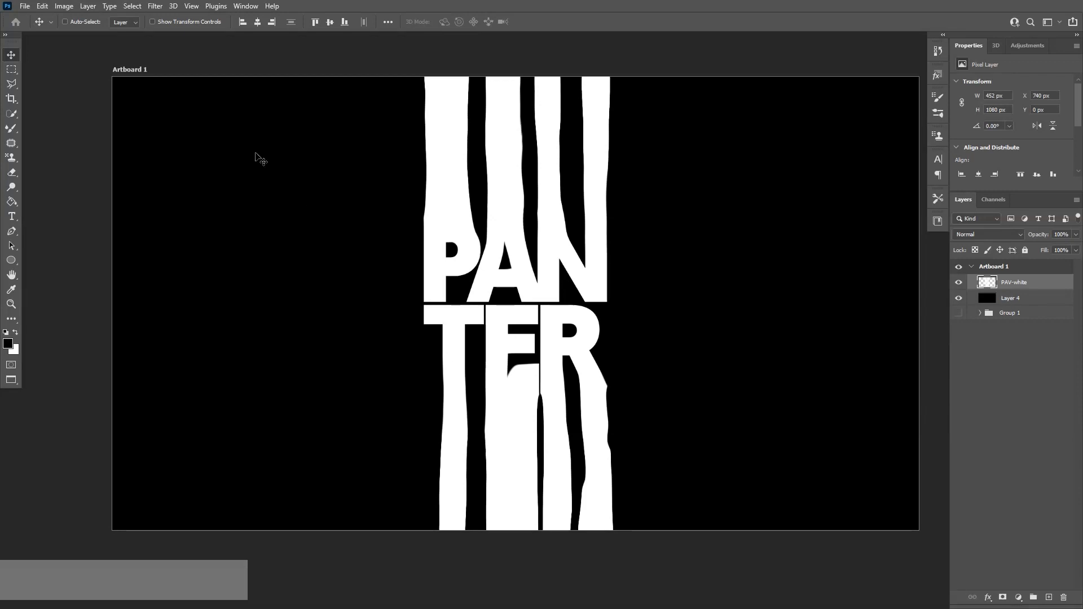
Step: Reopen Liquify on the logo layer, twirl the stretched lettering clockwise around its centre into an S-curve, and apply it
click(156, 8)
click(181, 112)
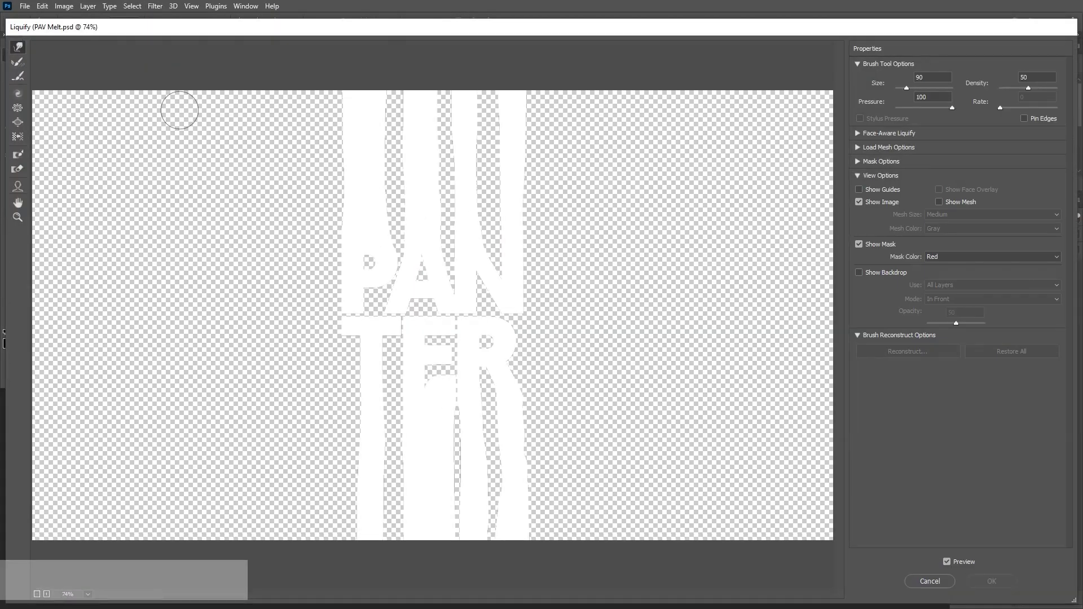
click(18, 94)
mouse_move(437, 299)
mouse_down()
mouse_move(435, 287)
mouse_move(438, 301)
mouse_up()
key(Return)
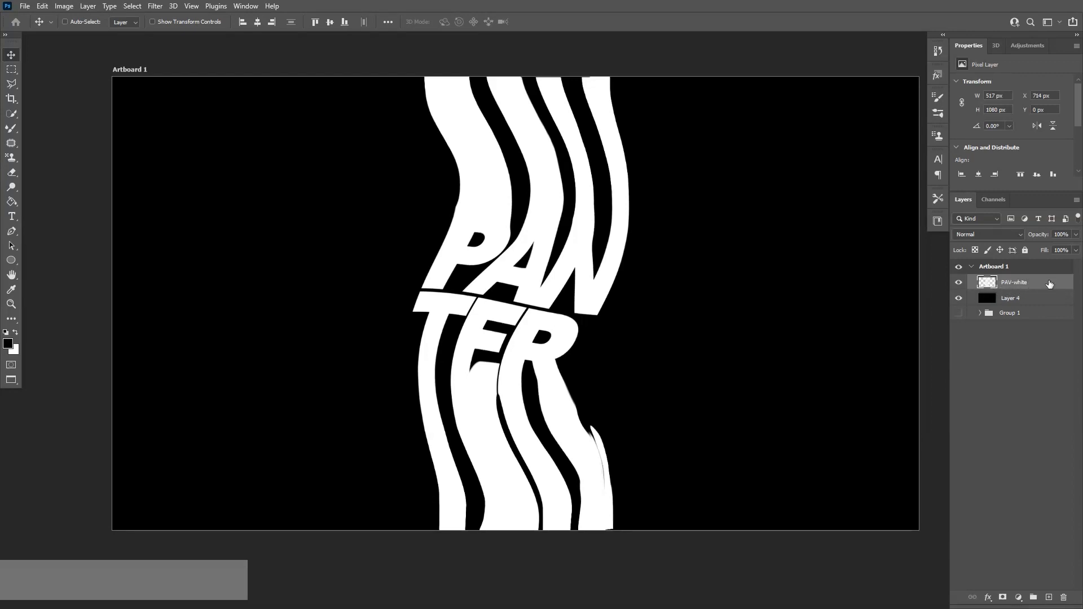
Step: Duplicate the warped PAV-white layer three times
drag(1049, 284, 1050, 597)
drag(1041, 287, 1049, 597)
drag(1038, 286, 1048, 597)
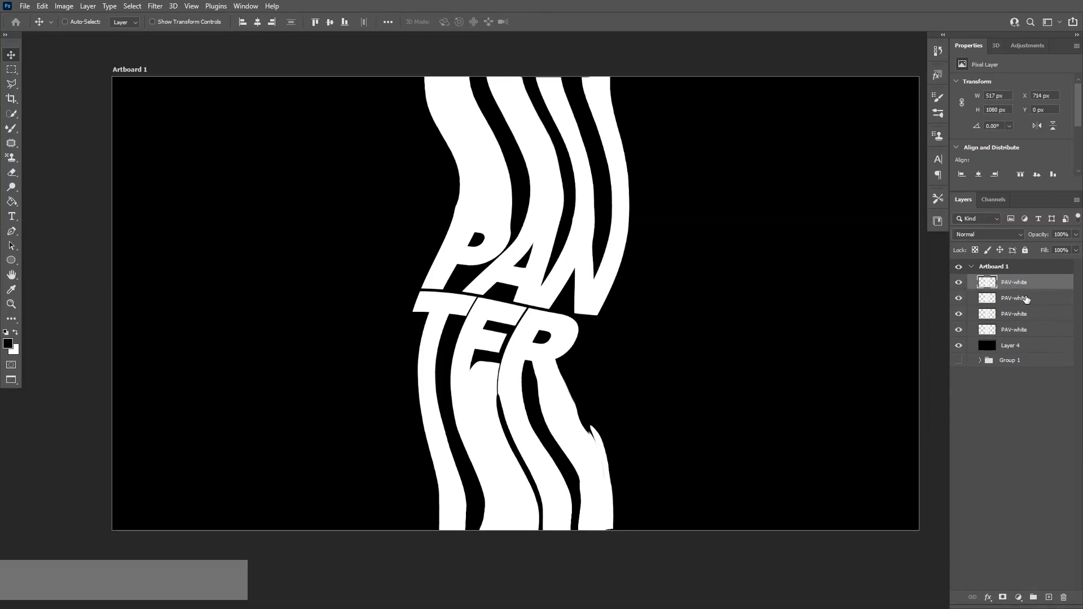
Step: Add a yellow (#fffd30) Color Overlay at 100% opacity to the second PAV-white layer from the top of the stack
click(1045, 300)
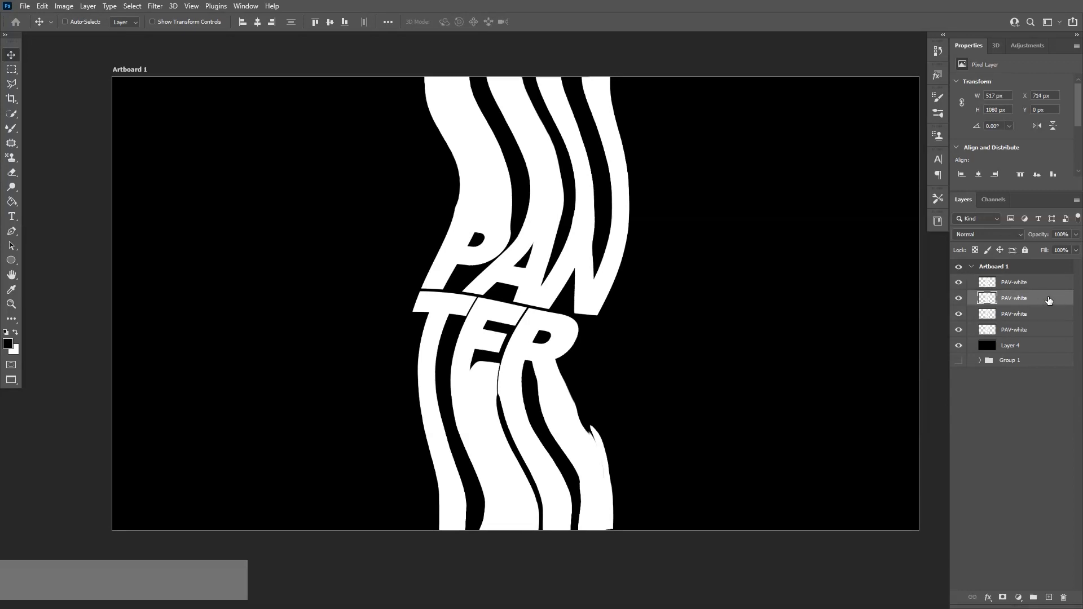
double_click(1049, 300)
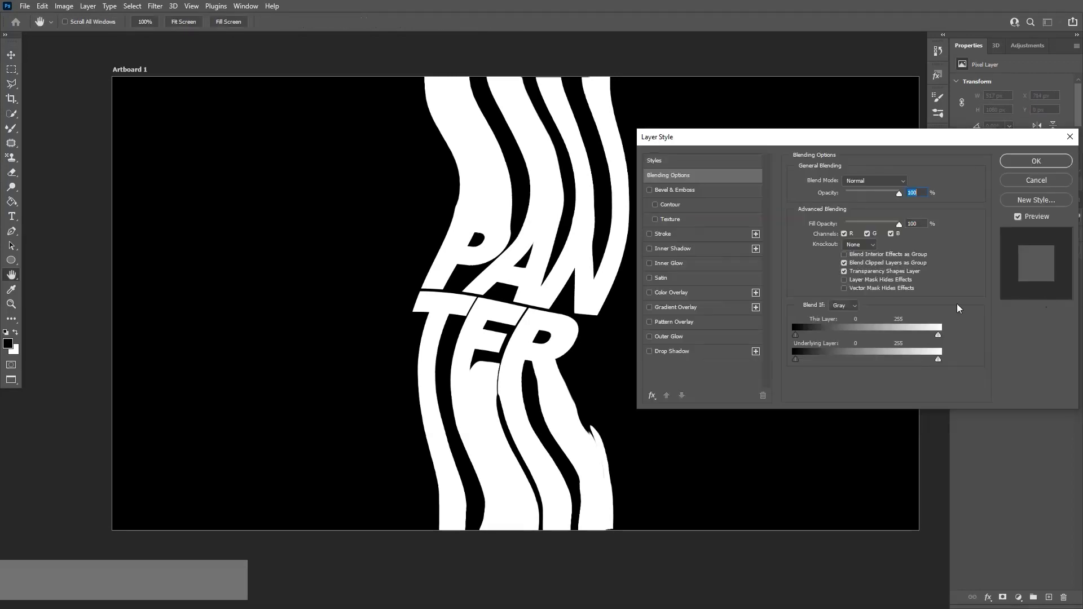
click(700, 292)
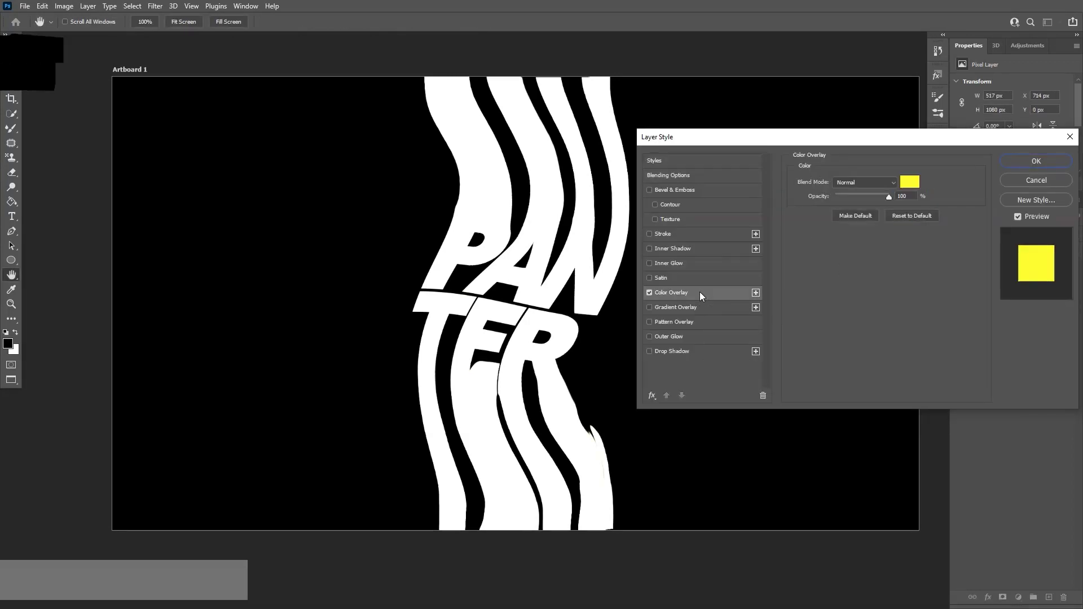
click(910, 184)
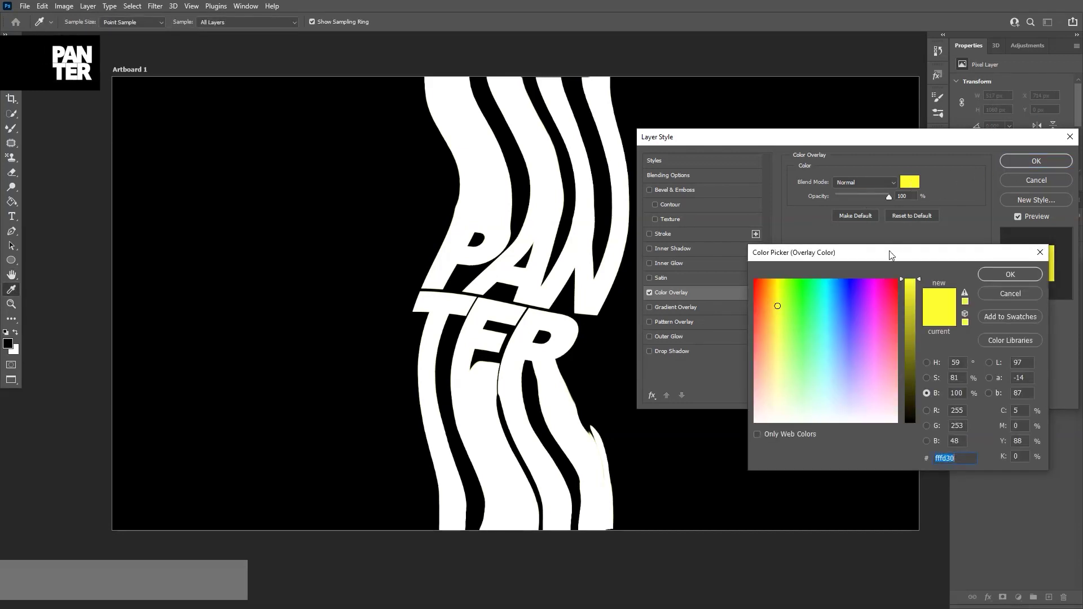
click(1002, 273)
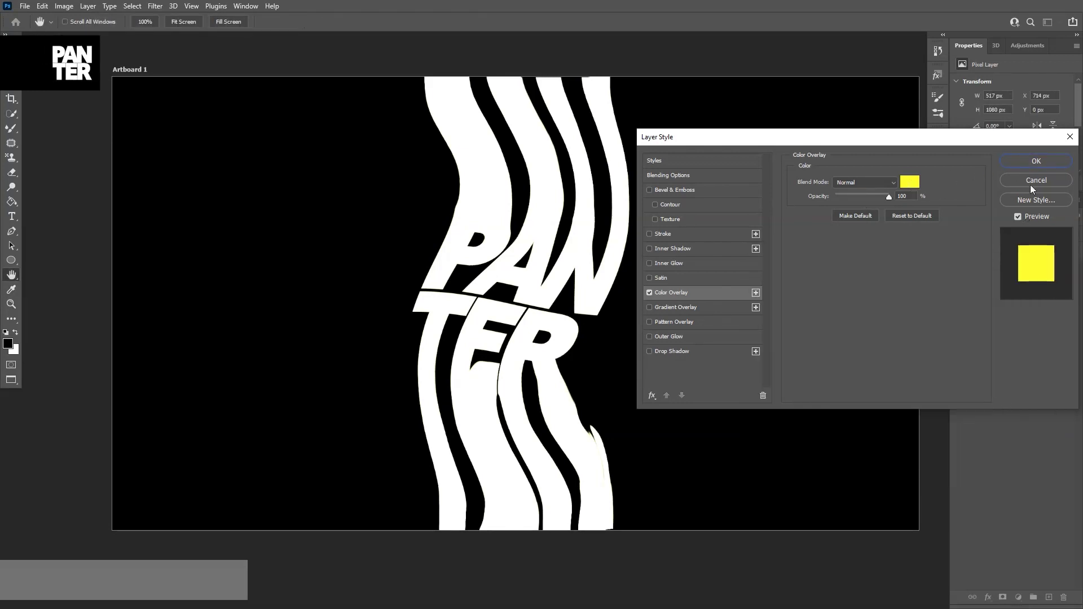
click(1034, 161)
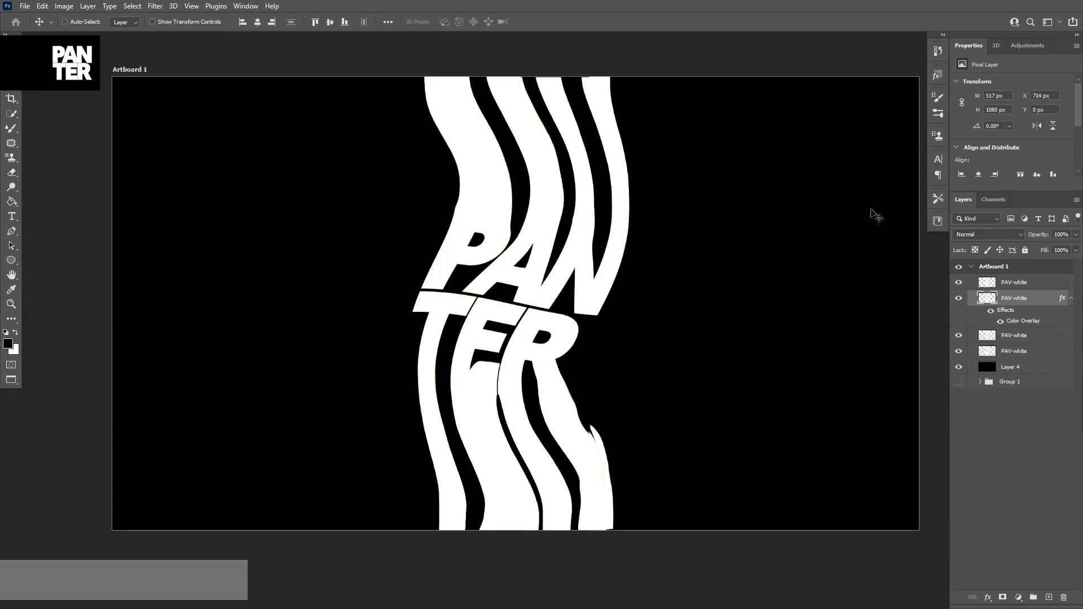
Step: Free-transform the yellow copy, skewing its upper edge to the right by about 1.4°, and commit the transform
key(ctrl+t)
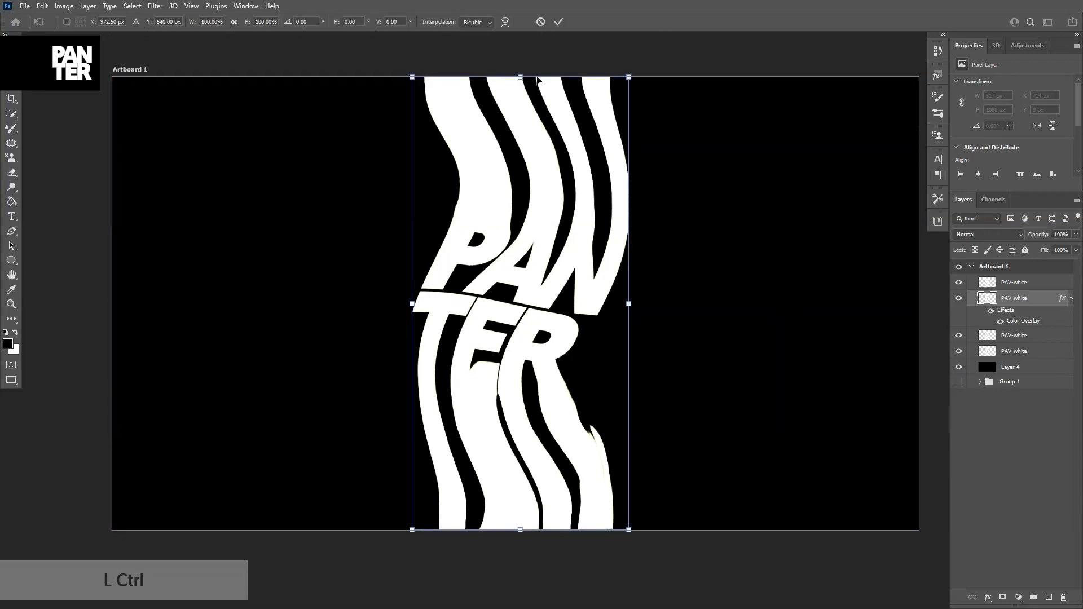
drag(522, 80, 533, 134)
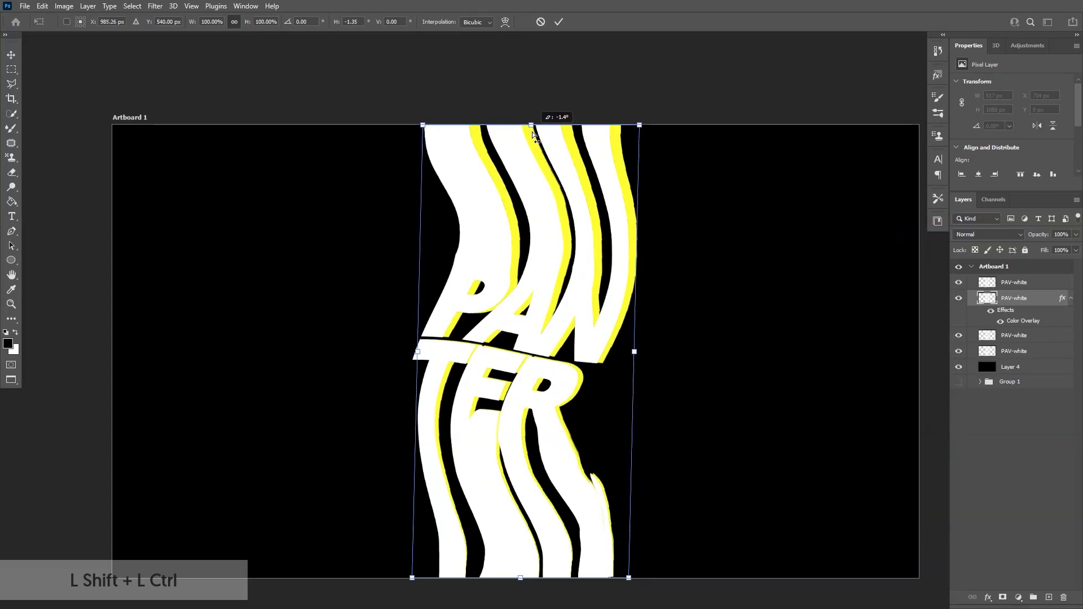
drag(532, 134, 534, 135)
double_click(557, 201)
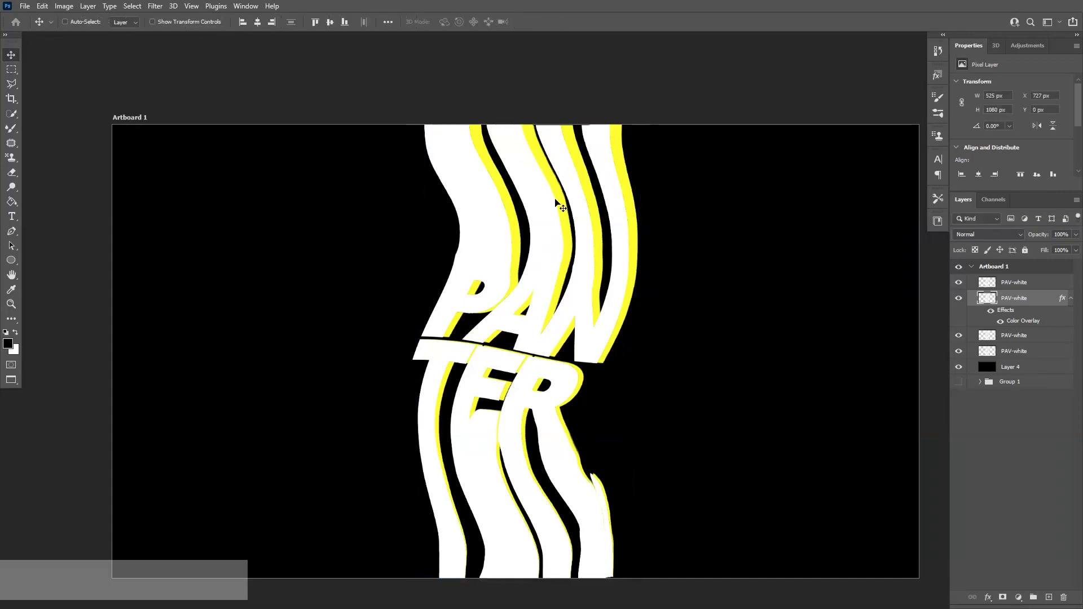
Step: Nudge the yellow copy left to X 715 px so its edges show on both sides of the white lettering
drag(601, 300, 595, 237)
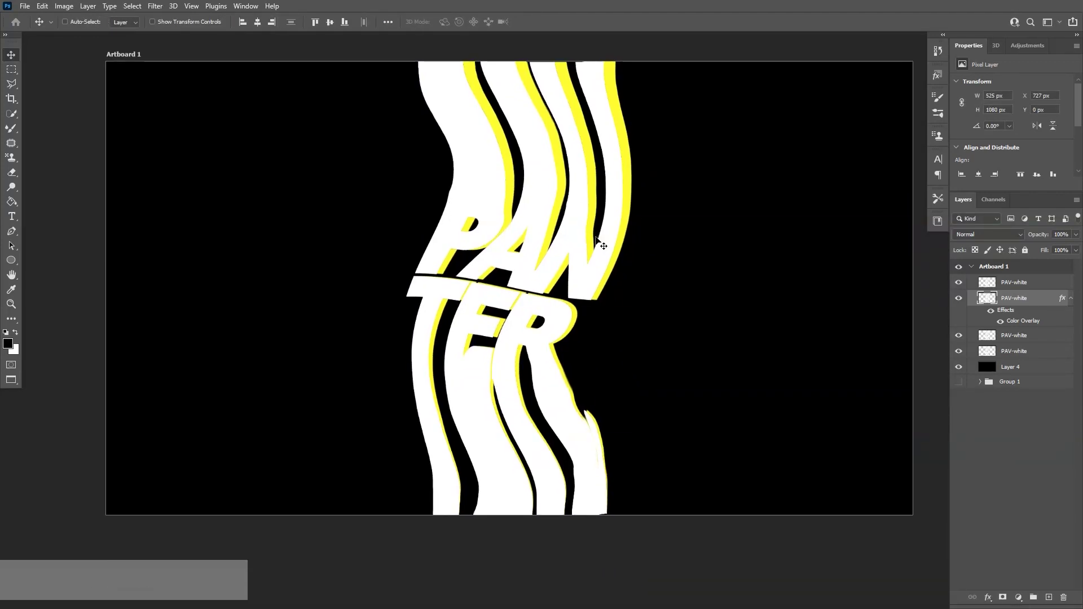
key(Left)
key(Left)
key(Left)
key(Left)
key(Left)
key(Left)
key(Left)
key(Left)
key(Left)
key(Left)
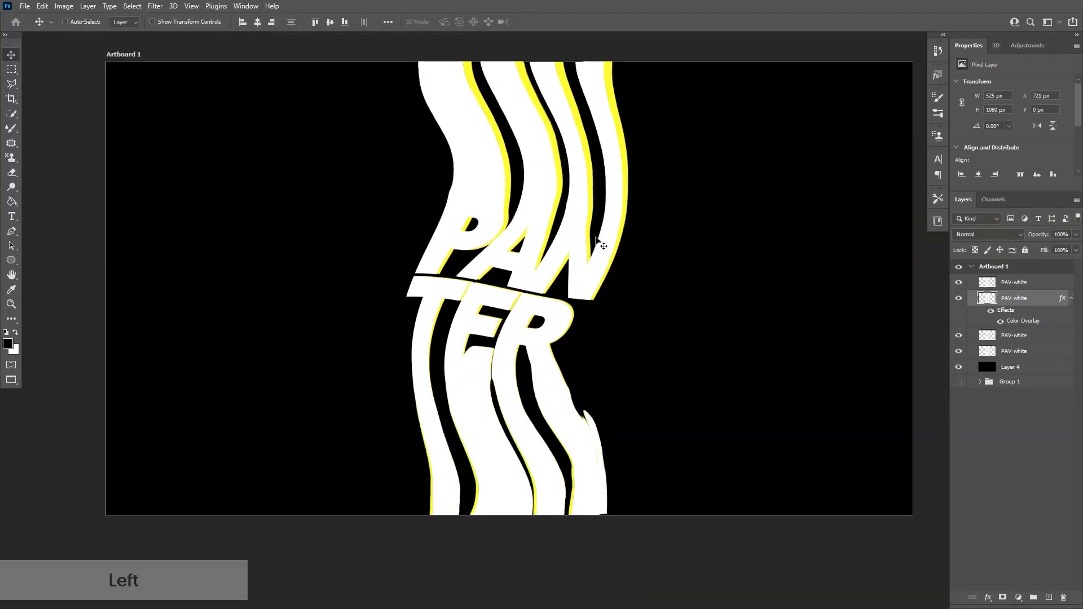
key(Left)
key(Left)
scroll(525, 290, up, 1)
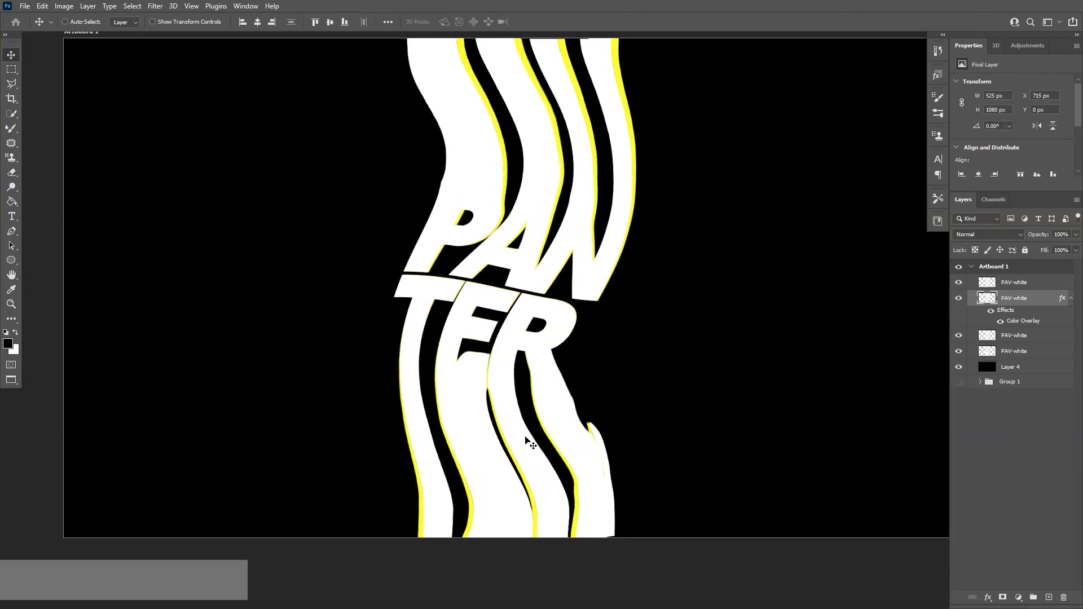
scroll(511, 433, up, 8)
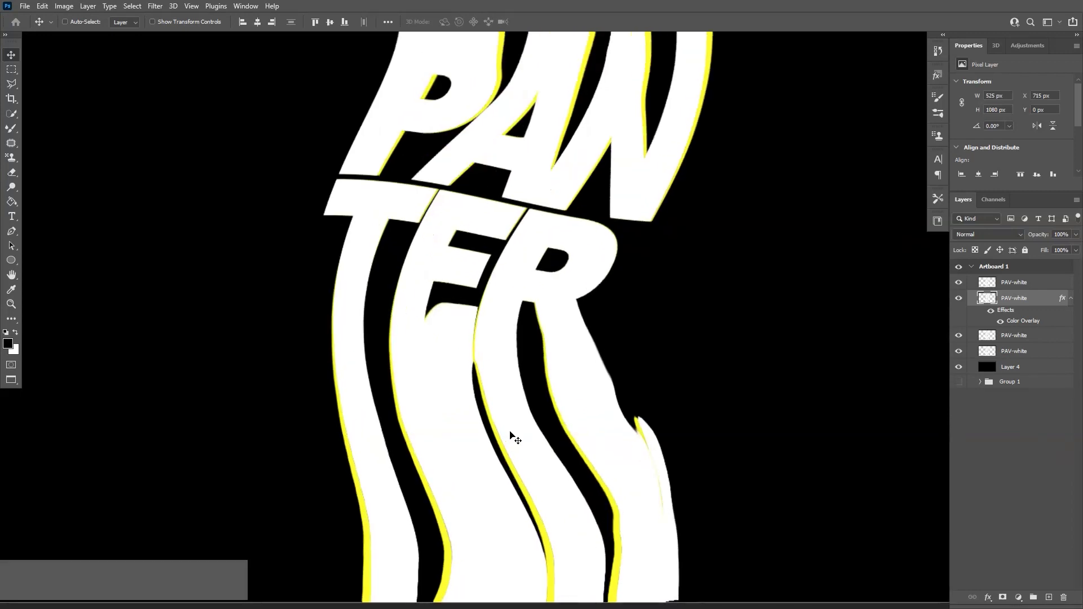
scroll(511, 433, down, 5)
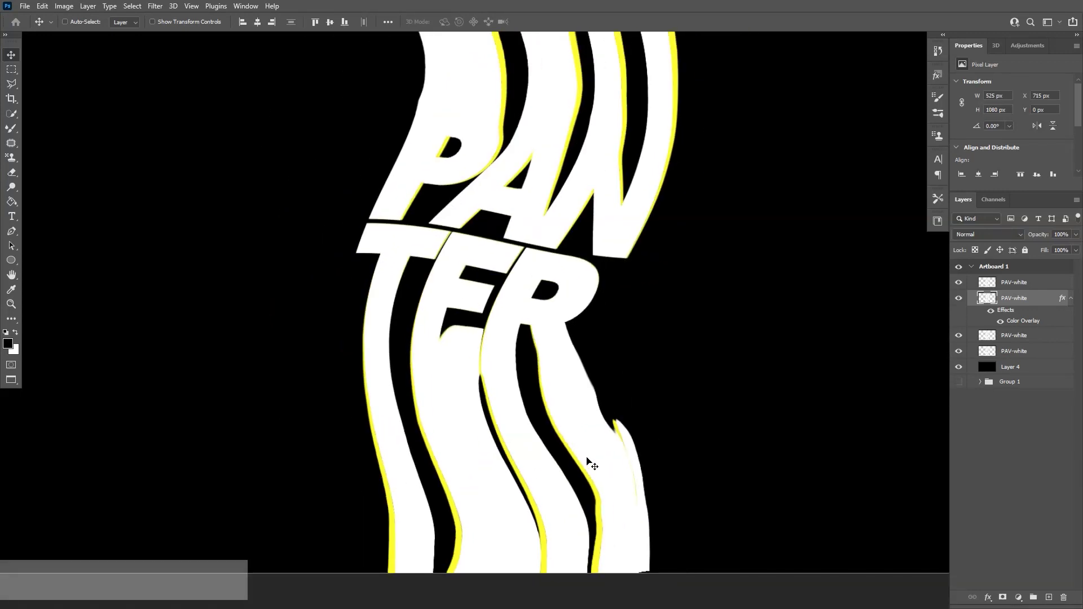
key(space)
scroll(632, 388, down, 1)
key(space)
drag(638, 379, 633, 378)
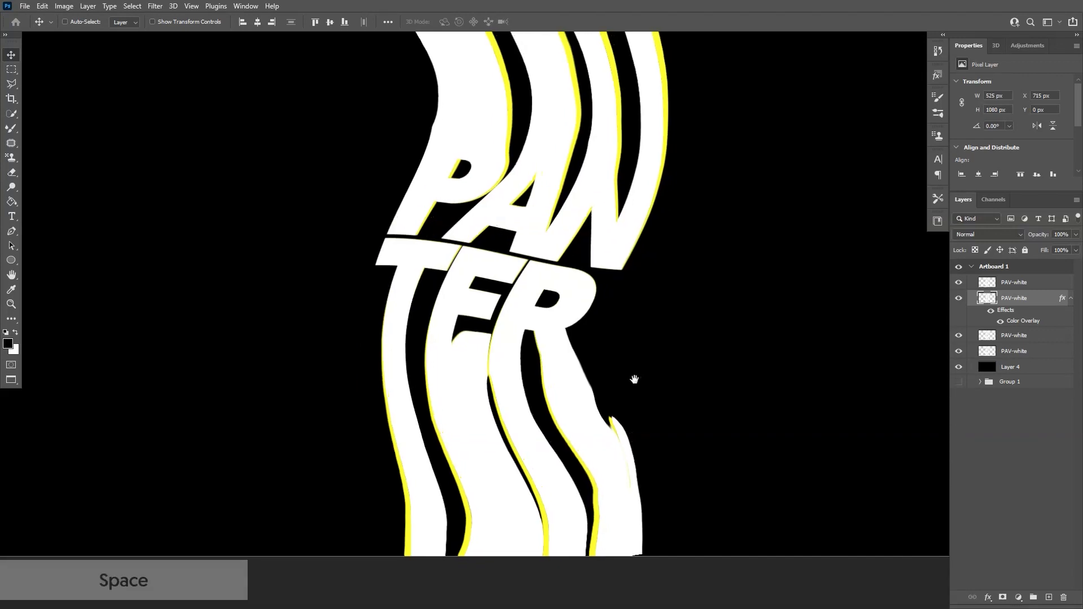
Step: Change the Color Overlay on the second PAV-white layer from yellow to mint green (#60ffb6)
double_click(1022, 322)
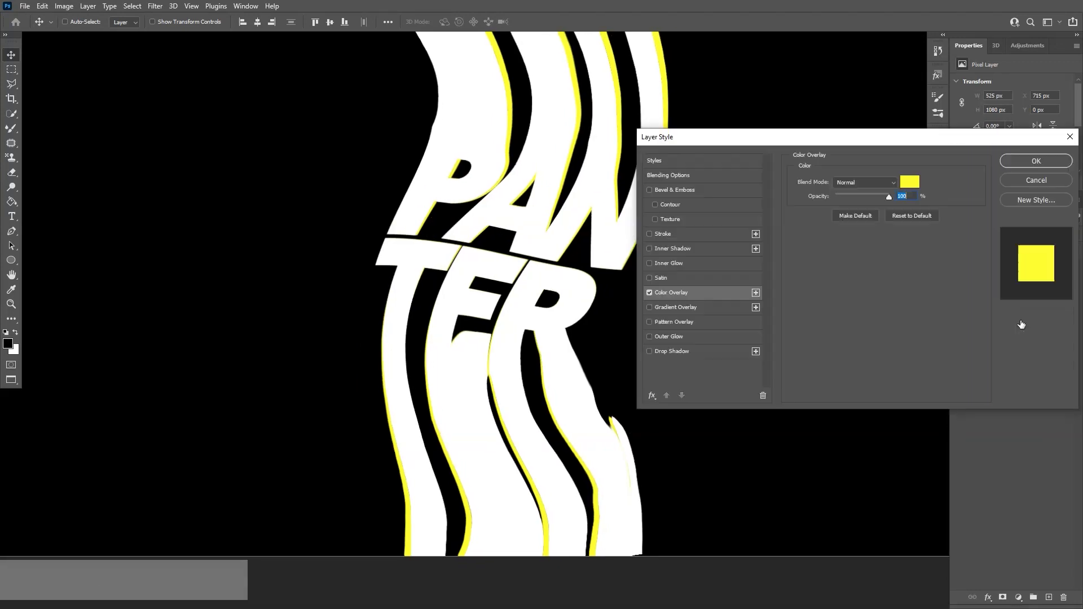
click(911, 182)
mouse_move(822, 359)
mouse_down()
mouse_move(826, 328)
mouse_move(815, 333)
mouse_up()
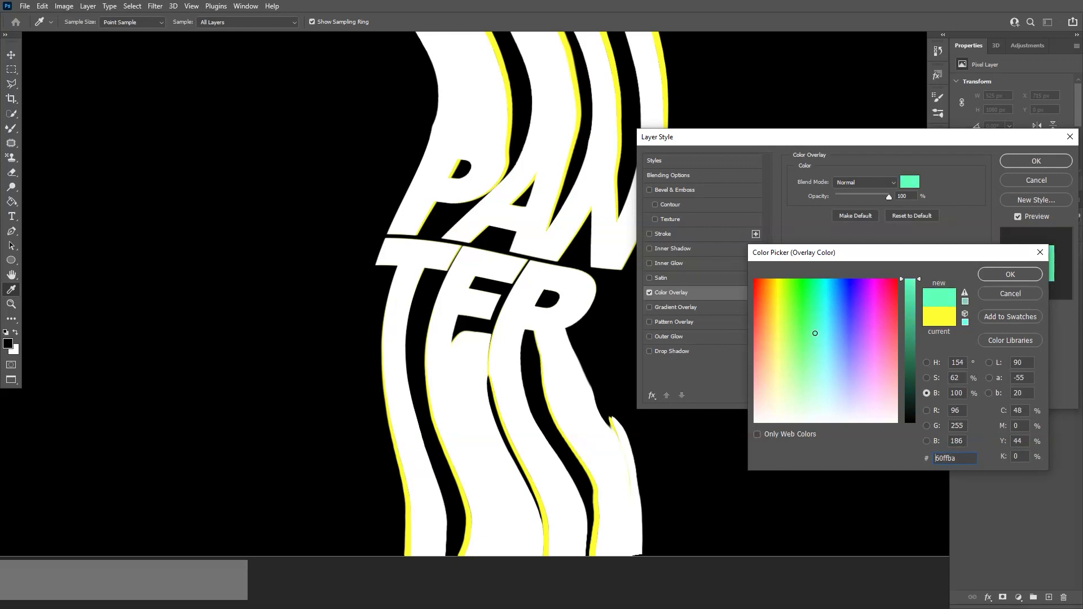
click(1004, 271)
click(1037, 162)
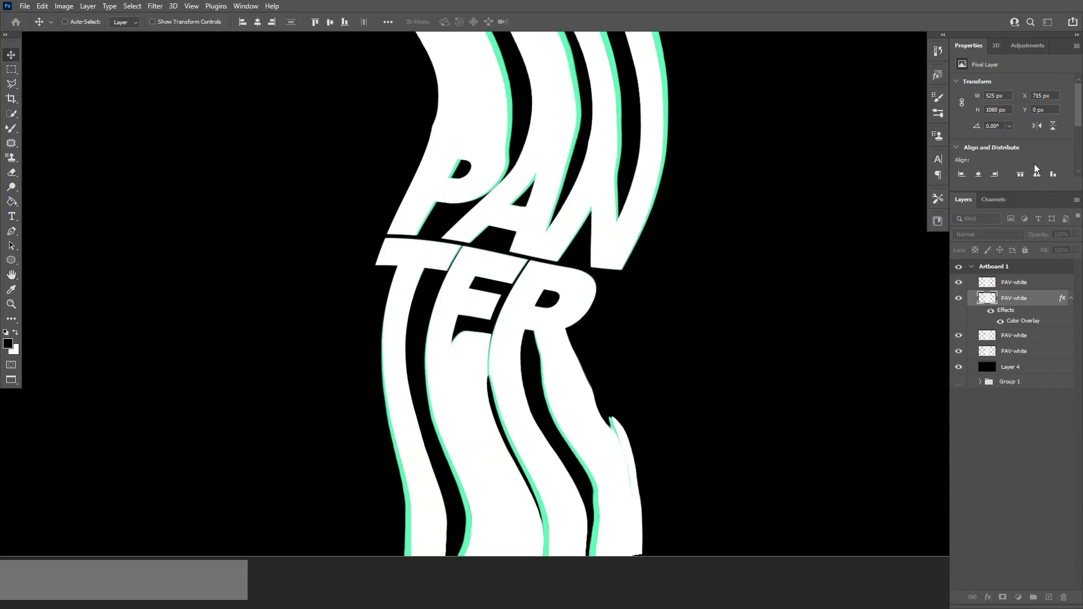
Step: Add a purple (#d460ff) Color Overlay at 100% opacity to the third PAV-white layer from the top of the stack
scroll(768, 189, down, 2)
key(space)
drag(695, 204, 654, 262)
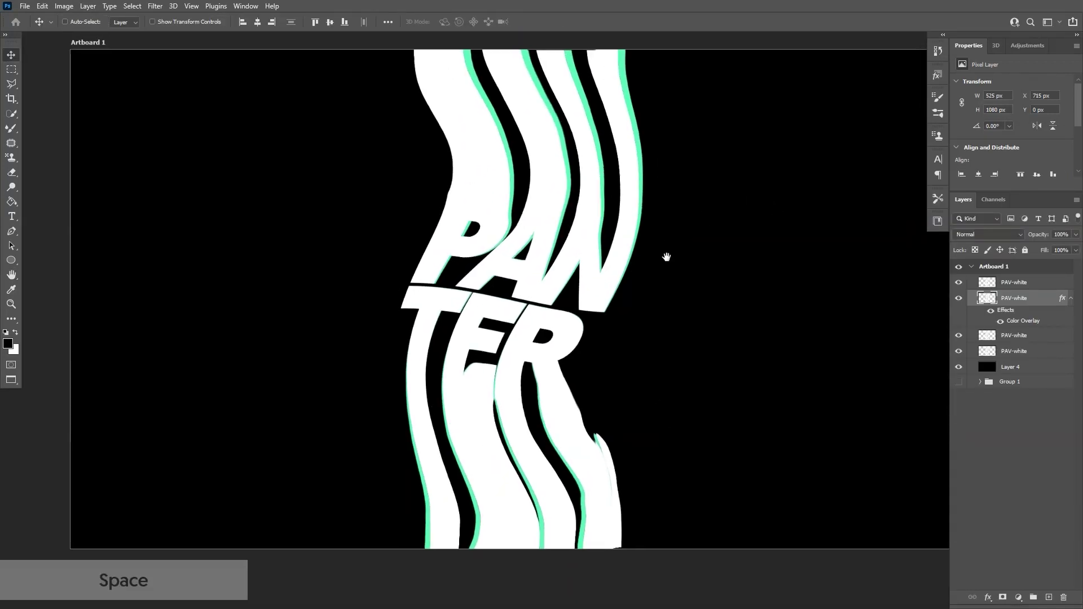
click(1072, 301)
click(1041, 316)
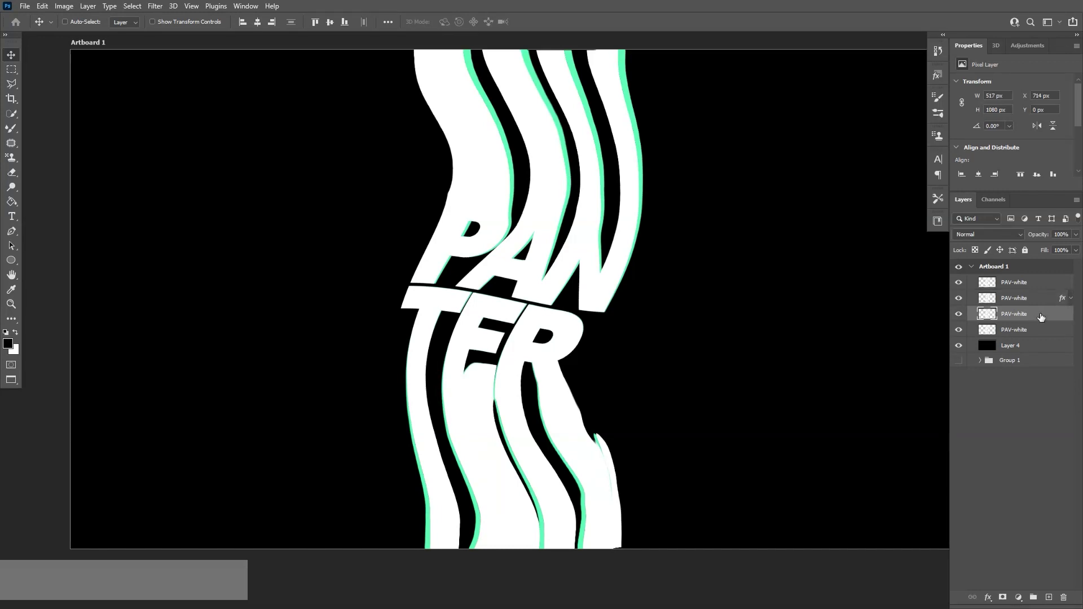
click(705, 291)
click(910, 182)
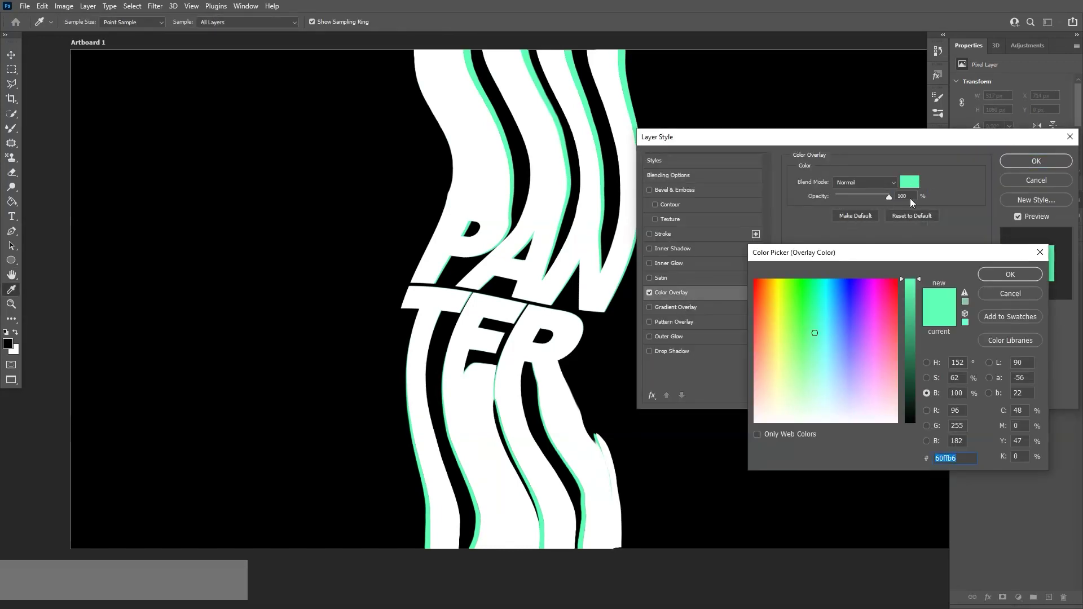
click(872, 333)
drag(872, 333, 867, 333)
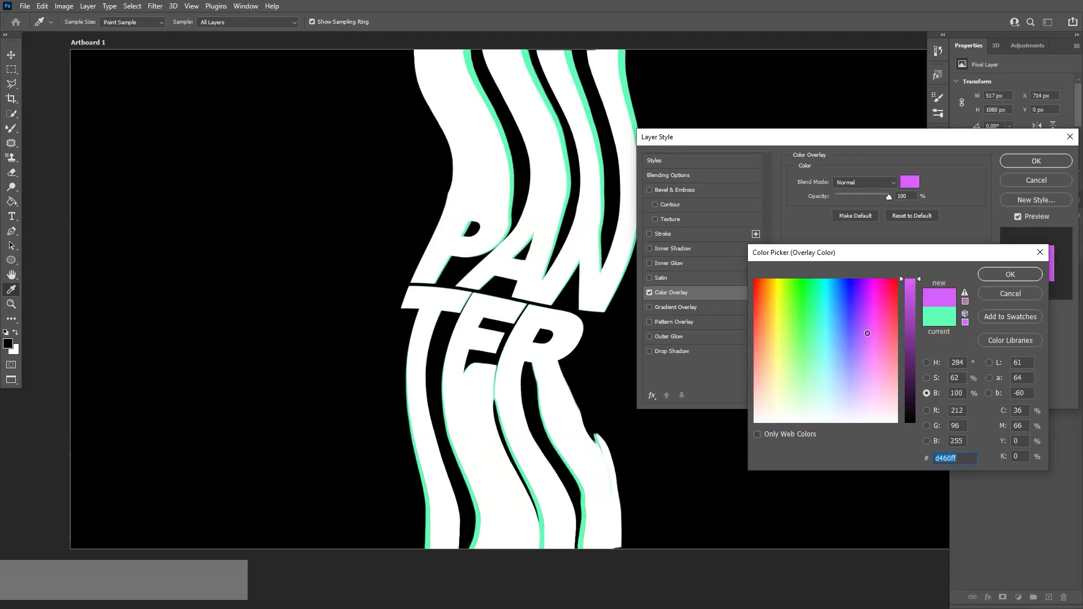
click(1010, 274)
click(1036, 161)
Step: Free-transform the purple copy, skewing its lower edge slightly to the right, and commit the transform
key(ctrl)
key(ctrl+t)
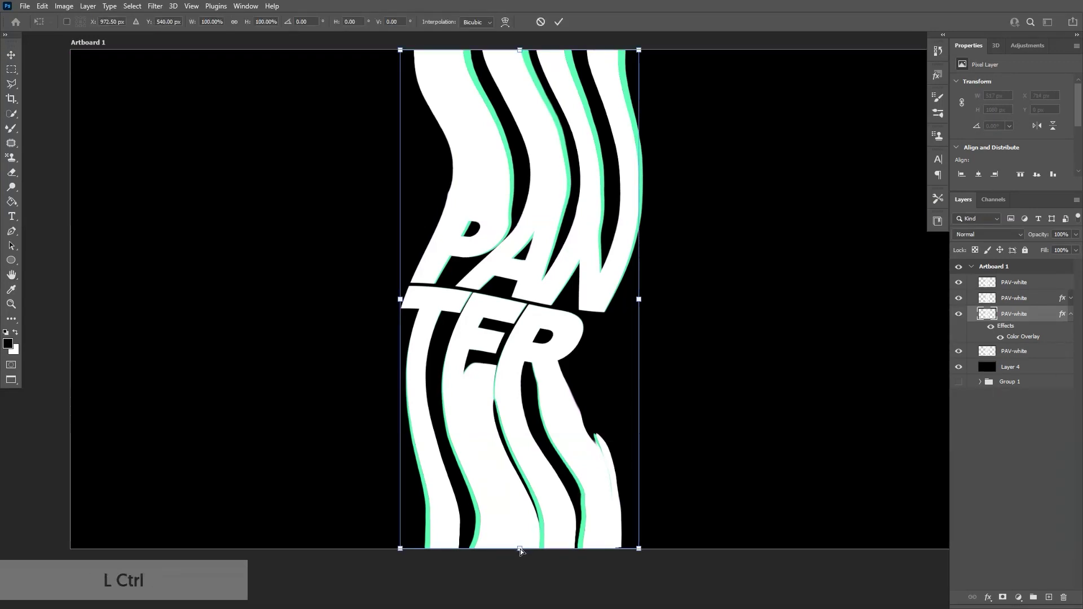
drag(520, 550, 533, 549)
double_click(581, 442)
Step: Nudge the purple copy left to X 713 px so its edges show on both sides of the white lettering
scroll(581, 443, down, 1)
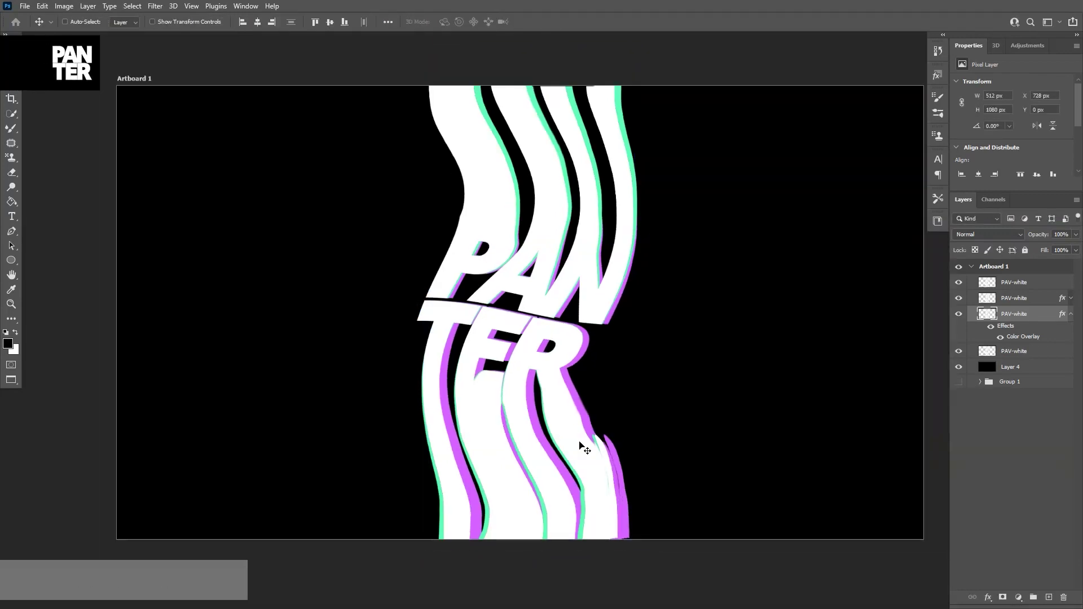
key(Left)
key(Left)
key(Left)
key(Left)
key(Left)
key(Left)
key(Left)
key(Left)
key(Left)
key(Left)
key(Left)
key(Left)
key(Left)
key(Left)
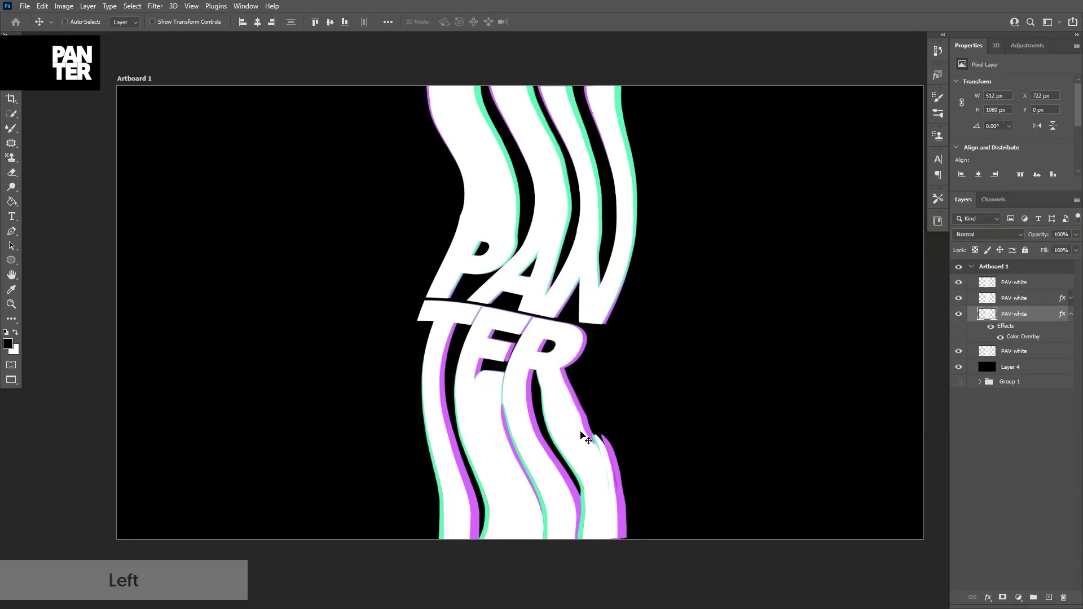
key(Left)
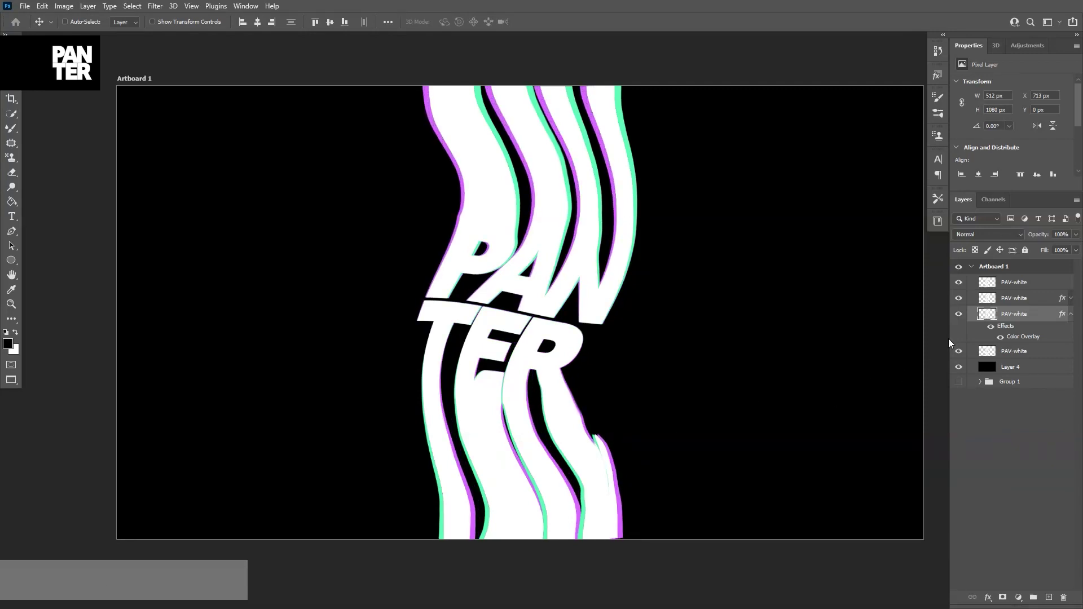
Step: Change the purple copy's Color Overlay to hot pink (#ff3fdd)
double_click(1019, 337)
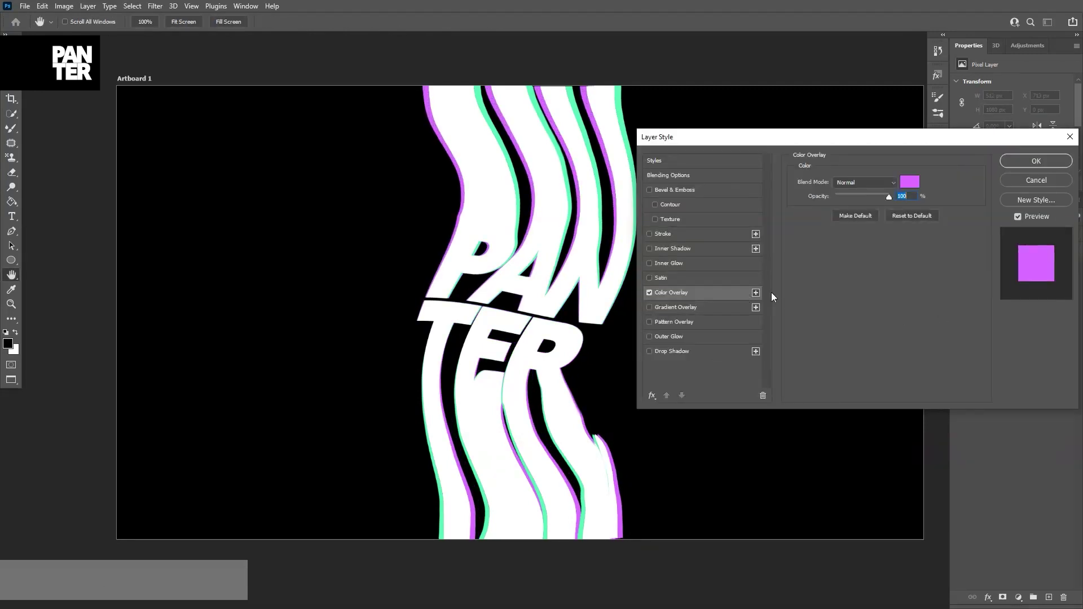
click(914, 186)
drag(875, 342, 875, 316)
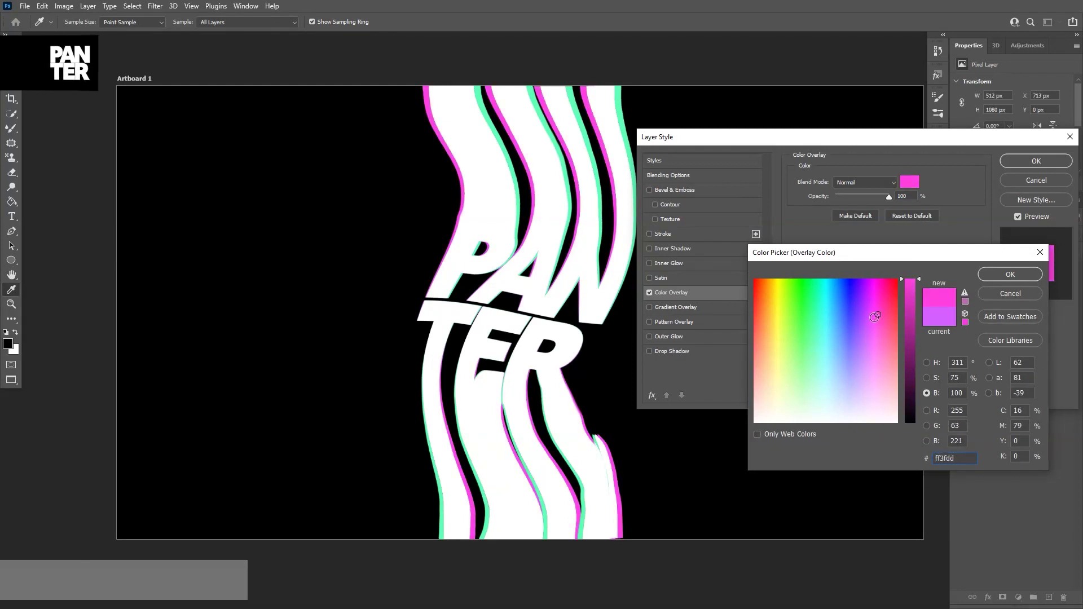
click(996, 273)
click(1037, 162)
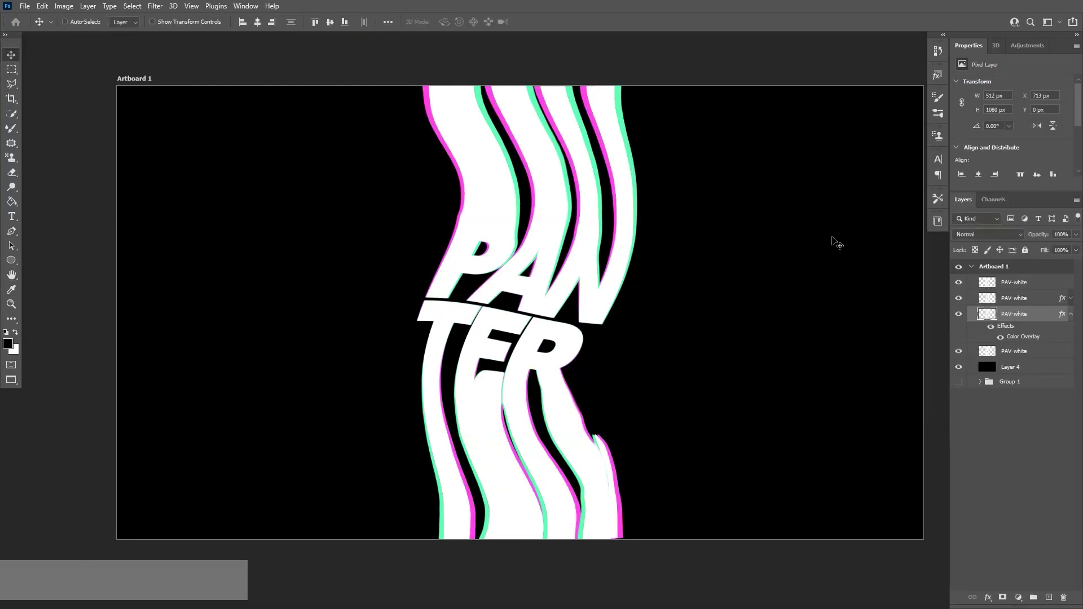
Step: Collapse the pink layer's effects and add a yellow (#f9ff5a) Color Overlay at 100% opacity to the lowest PAV-white layer
scroll(838, 242, up, 1)
click(1070, 313)
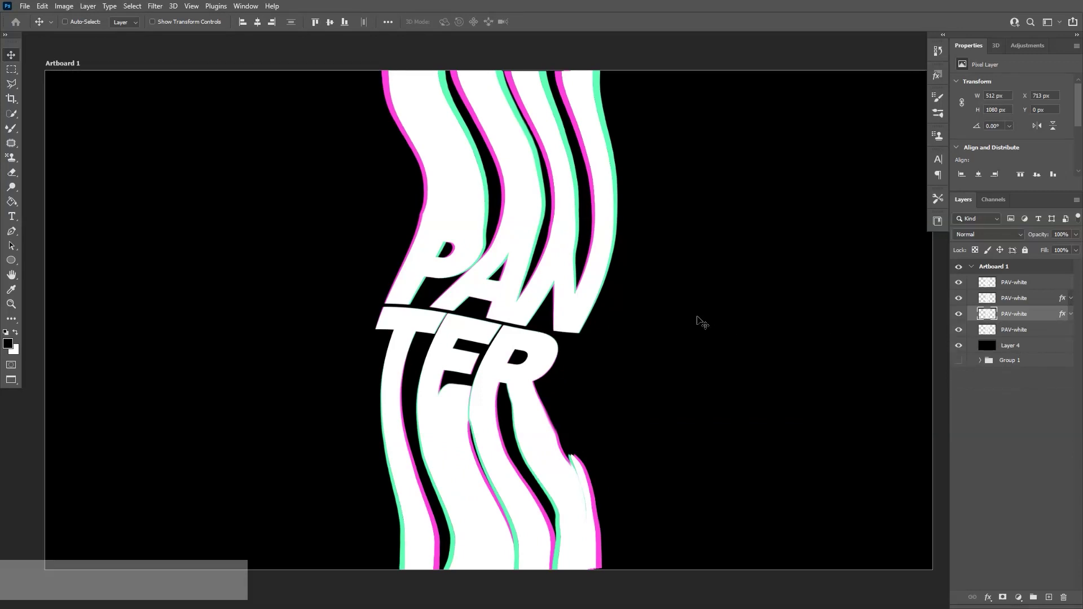
click(1037, 332)
double_click(1037, 333)
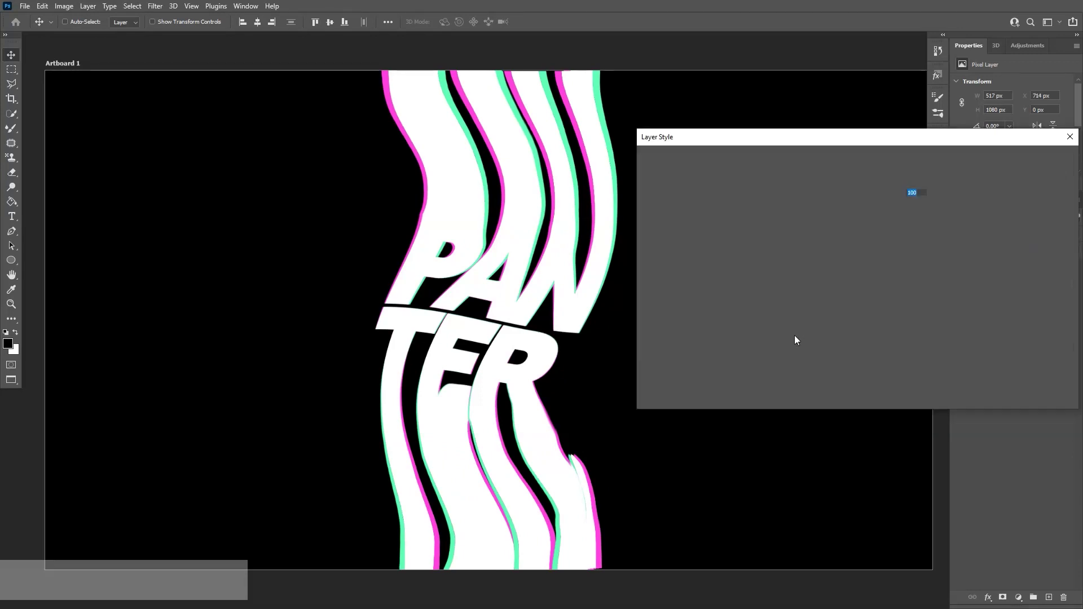
click(689, 292)
click(909, 181)
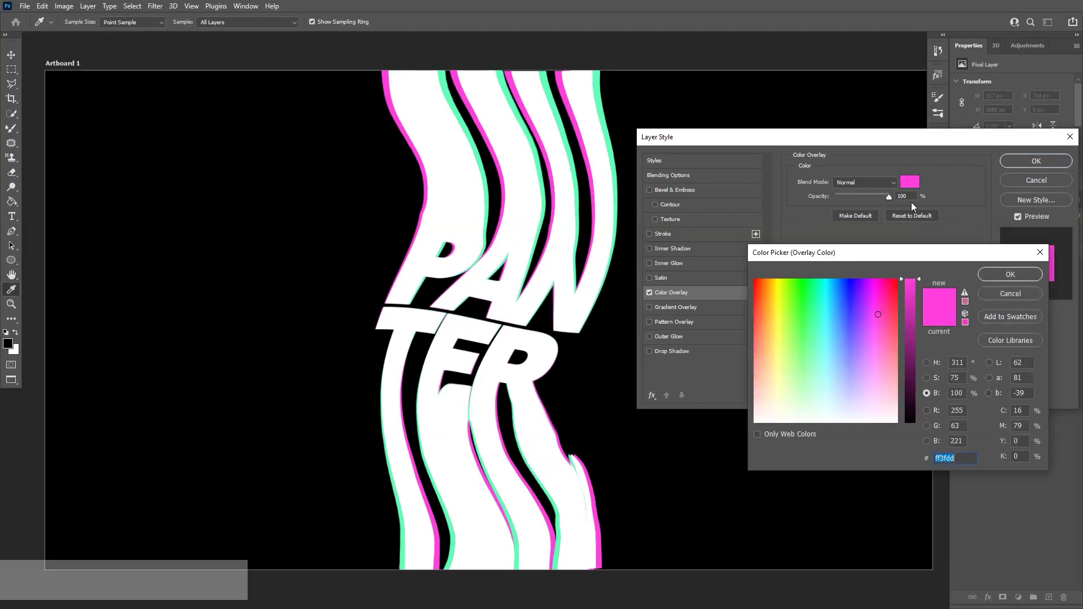
click(779, 330)
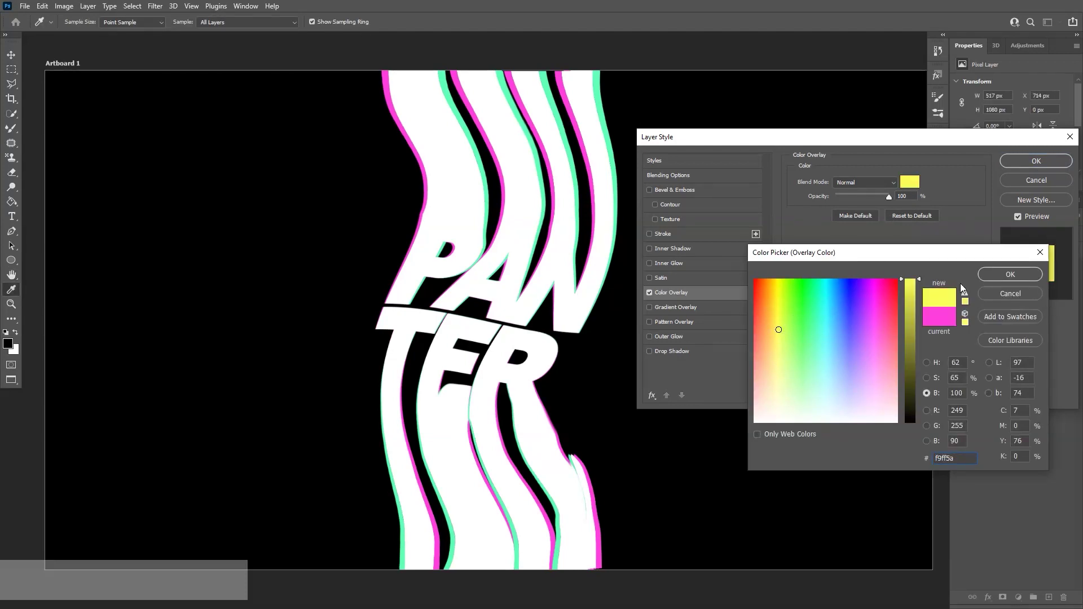
click(1010, 274)
click(1036, 162)
Step: Free-transform the lowest yellow copy, skewing its upper edge to the left, and commit the transform
scroll(708, 297, down, 1)
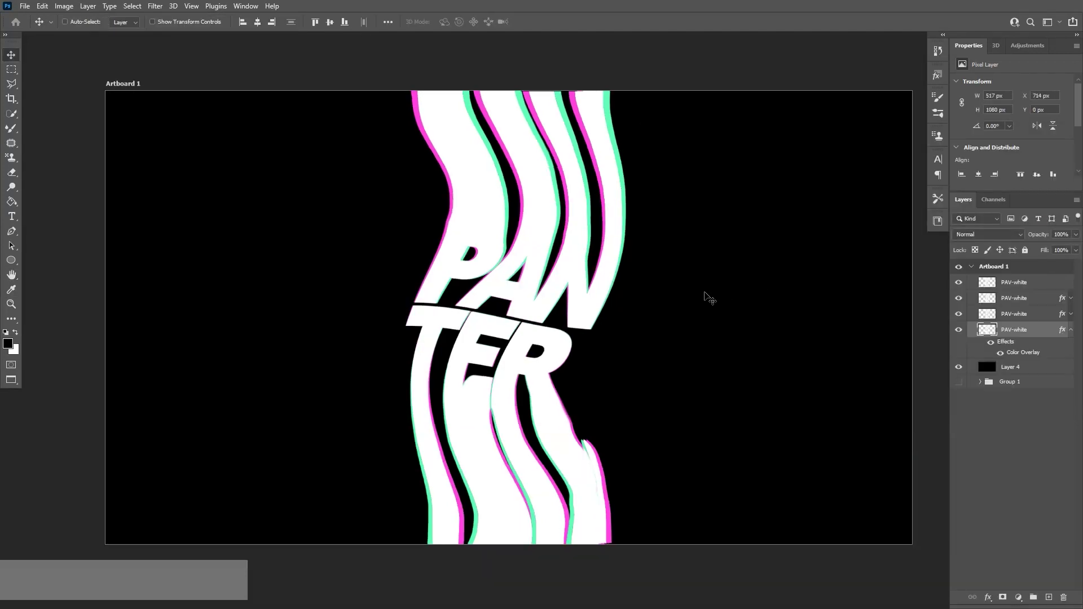
key(ctrl+t)
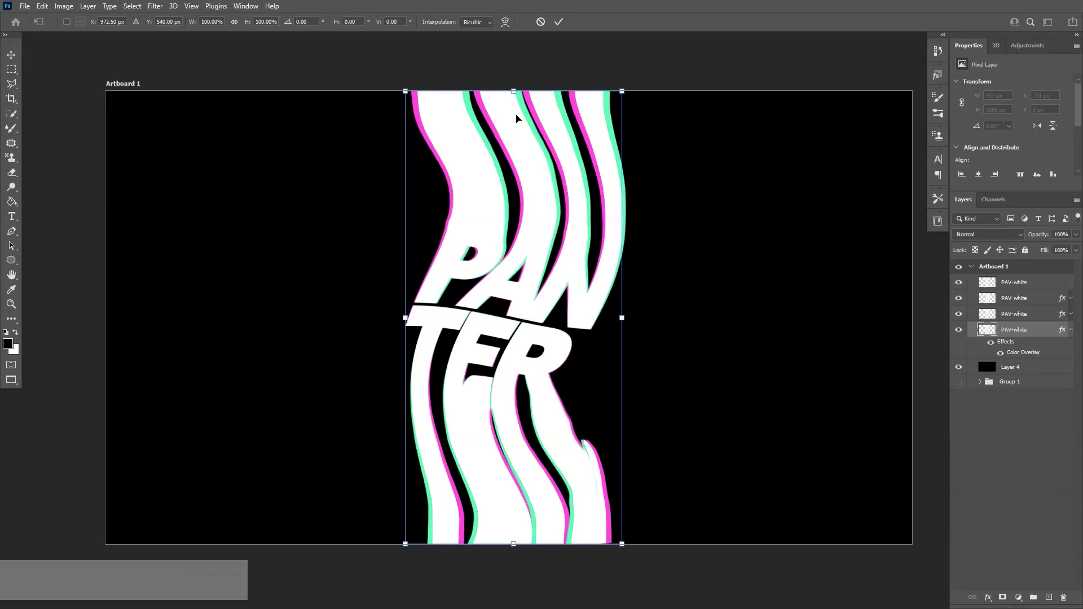
key(ctrl)
drag(515, 94, 497, 94)
double_click(503, 158)
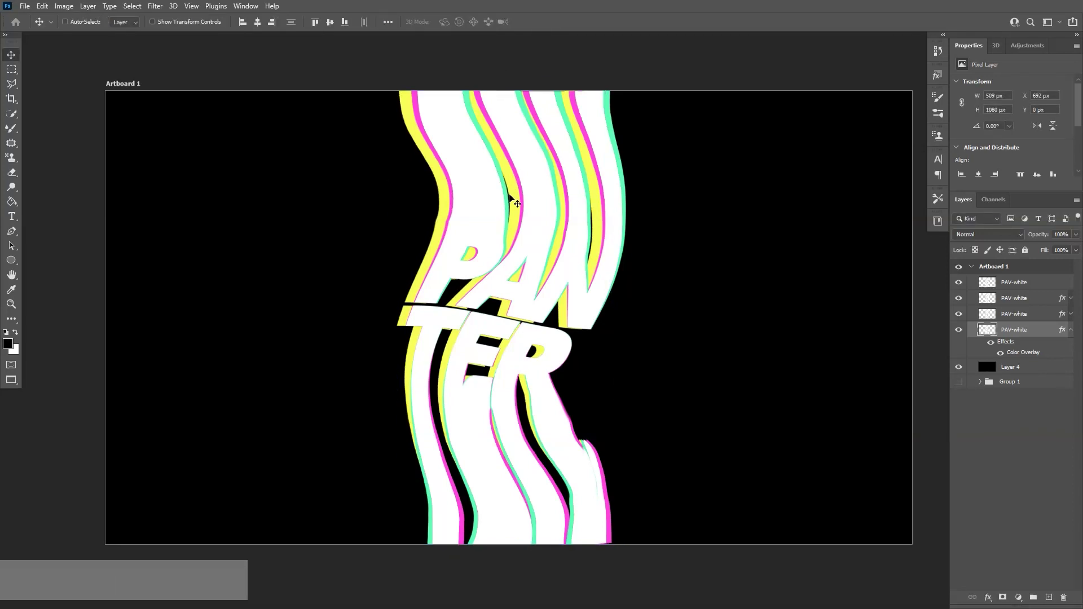
Step: Nudge the yellow copy right to X 713 px so it borders the pink edges, and collapse its effects list
key(Right)
key(Right)
key(Right)
key(Right)
key(Right)
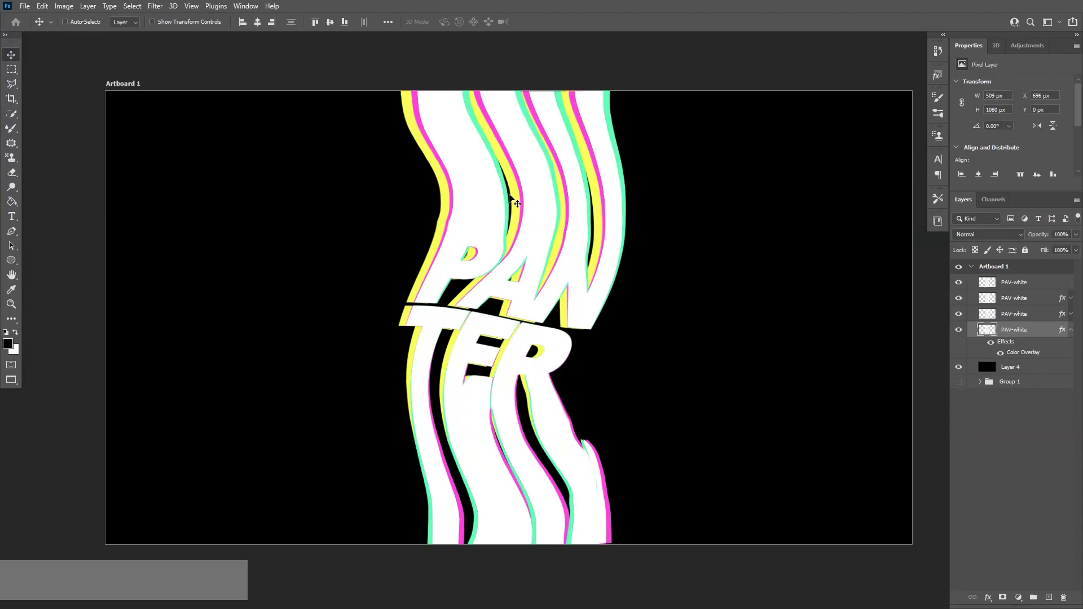
key(Right)
key(Right)
key(Right)
key(Right)
key(Right)
key(Right)
key(Right)
key(Right)
key(Right)
key(Right)
scroll(496, 282, up, 1)
scroll(481, 244, down, 1)
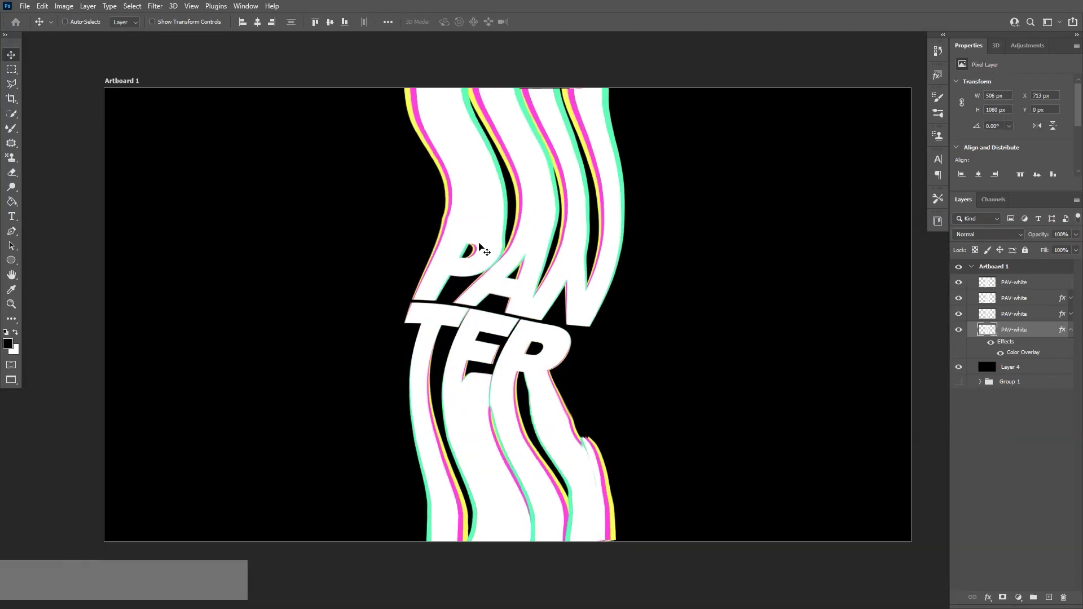
scroll(482, 290, up, 1)
click(1071, 330)
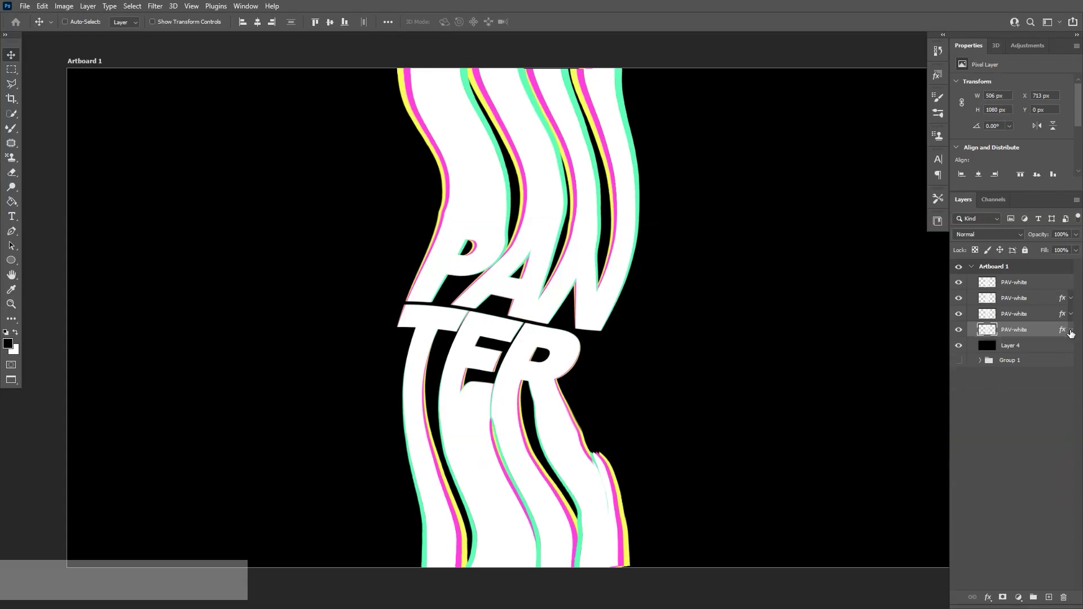
Step: Create a new empty layer above the topmost PAV-white layer
click(1035, 299)
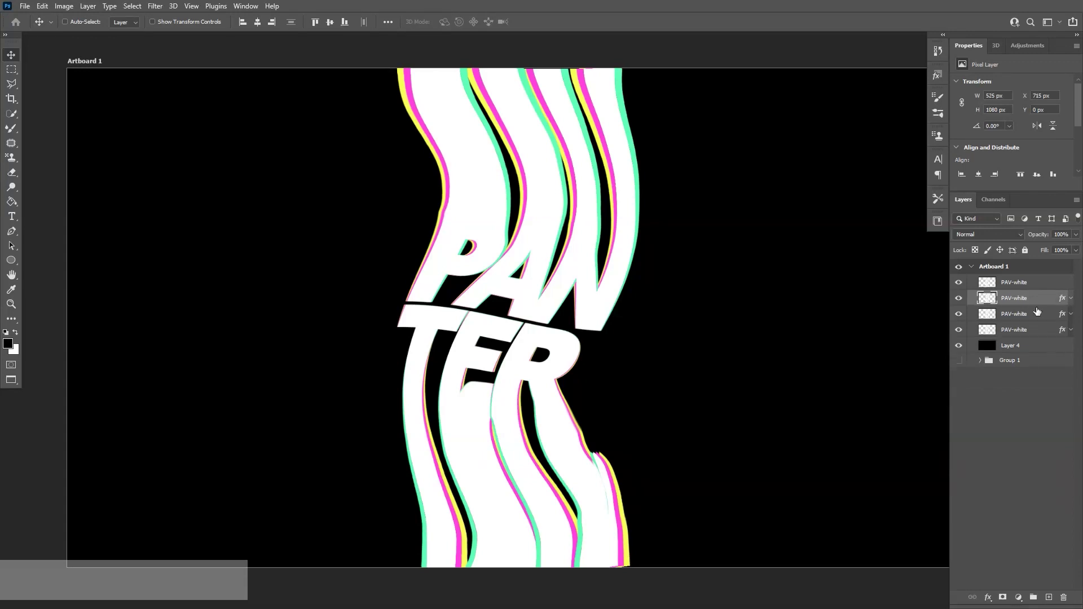
click(1032, 283)
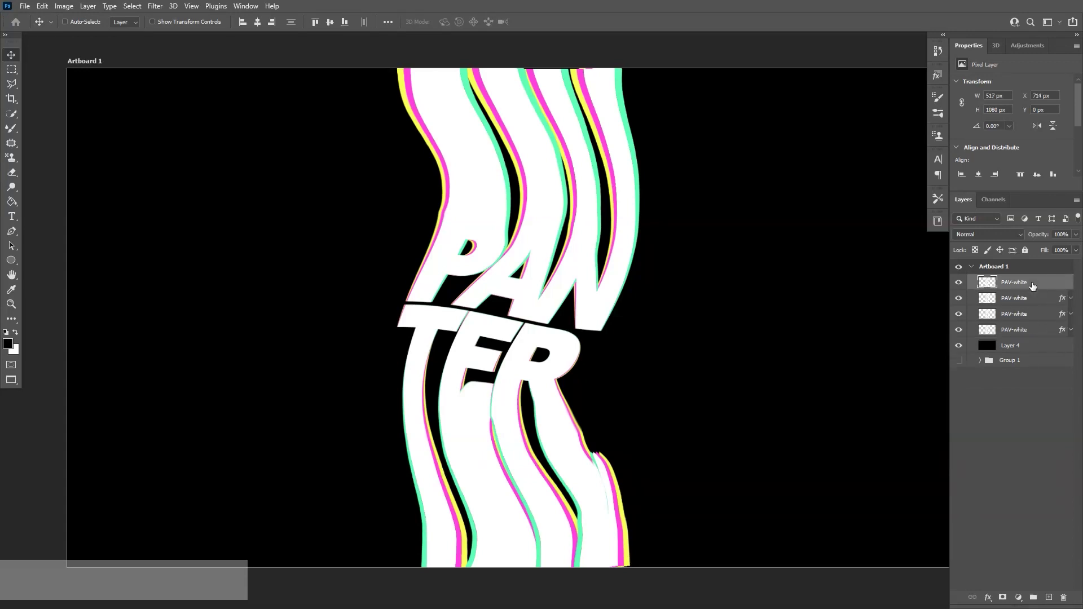
click(1048, 598)
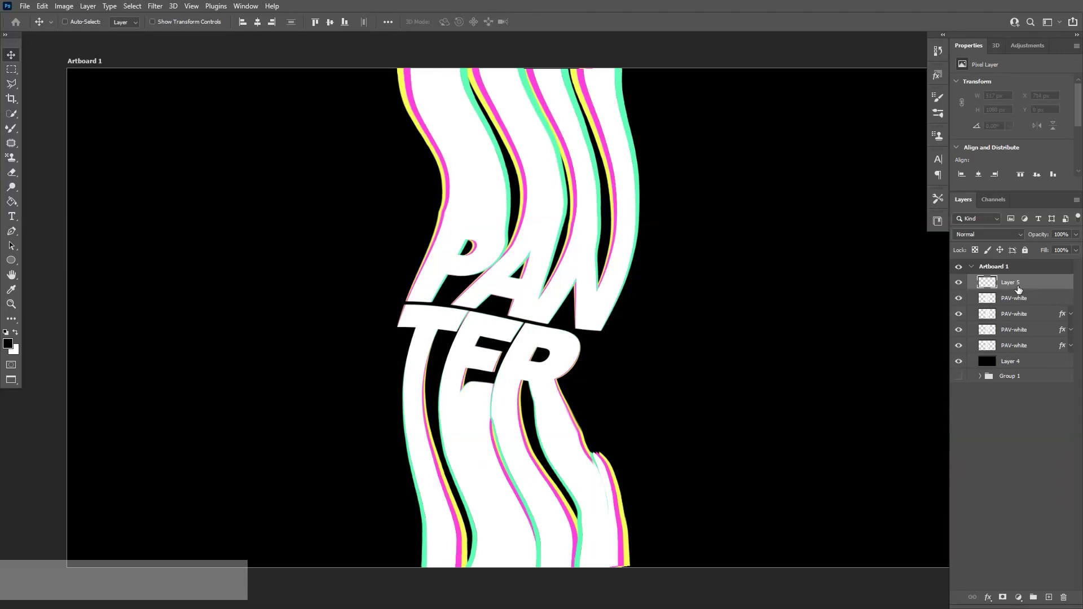
Step: Switch to the Mixer Brush tool for painting on the new layer
click(12, 128)
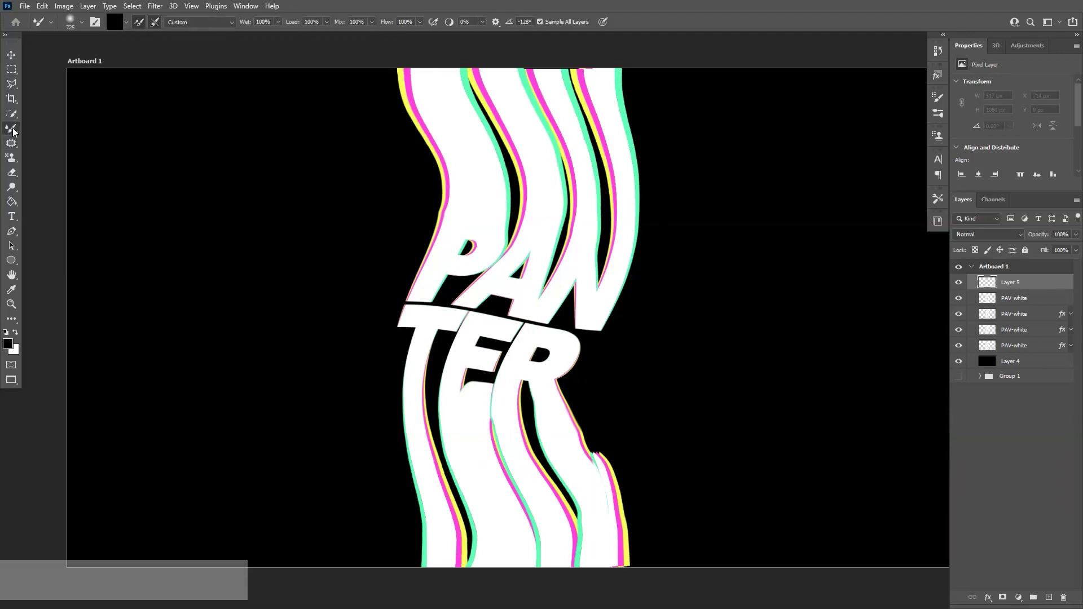
click(61, 130)
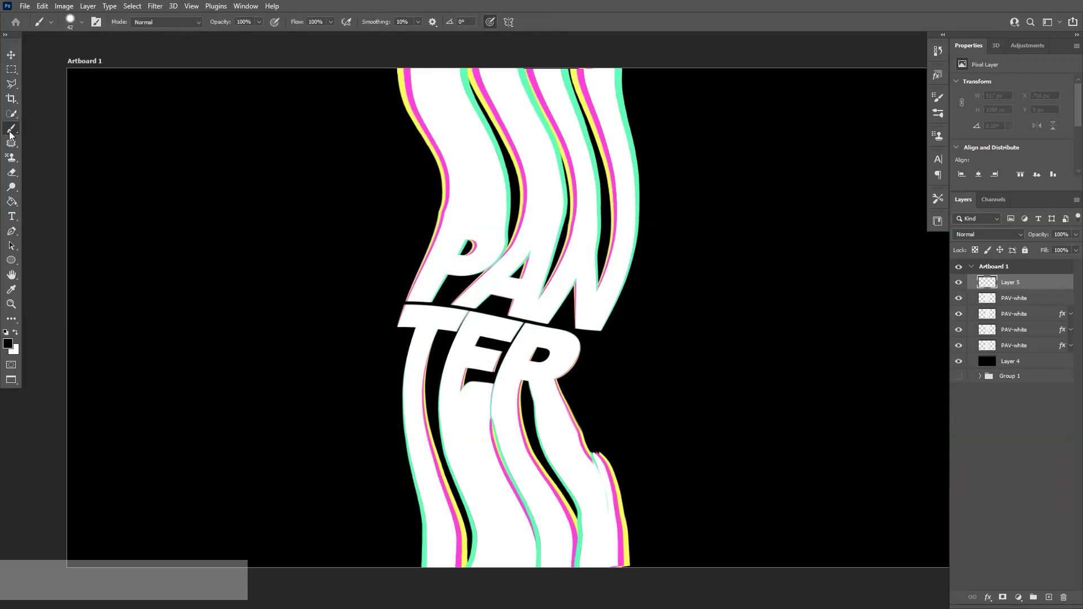
click(10, 133)
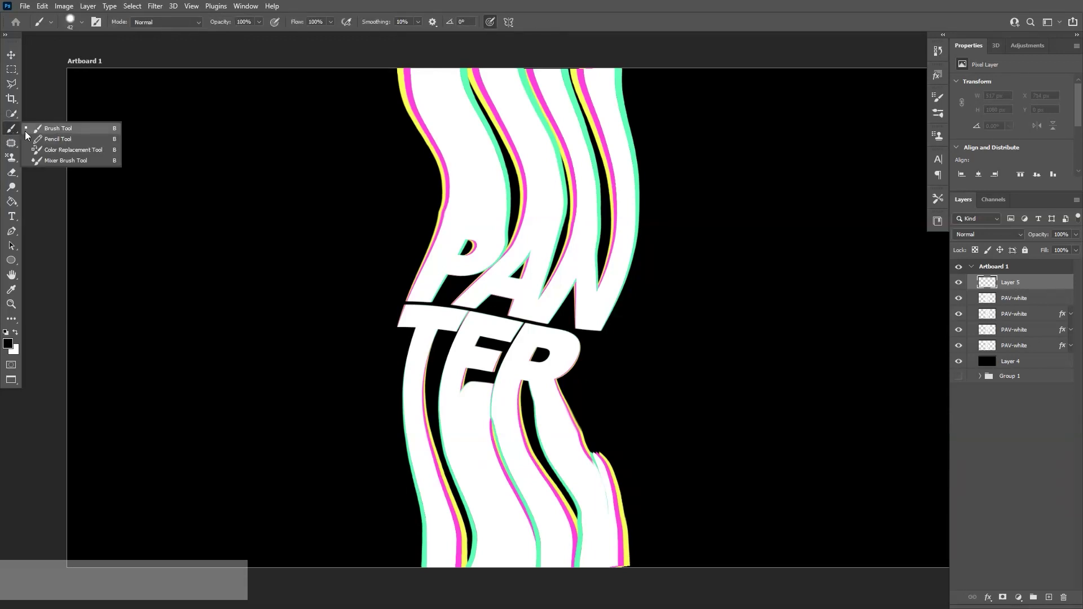
click(65, 161)
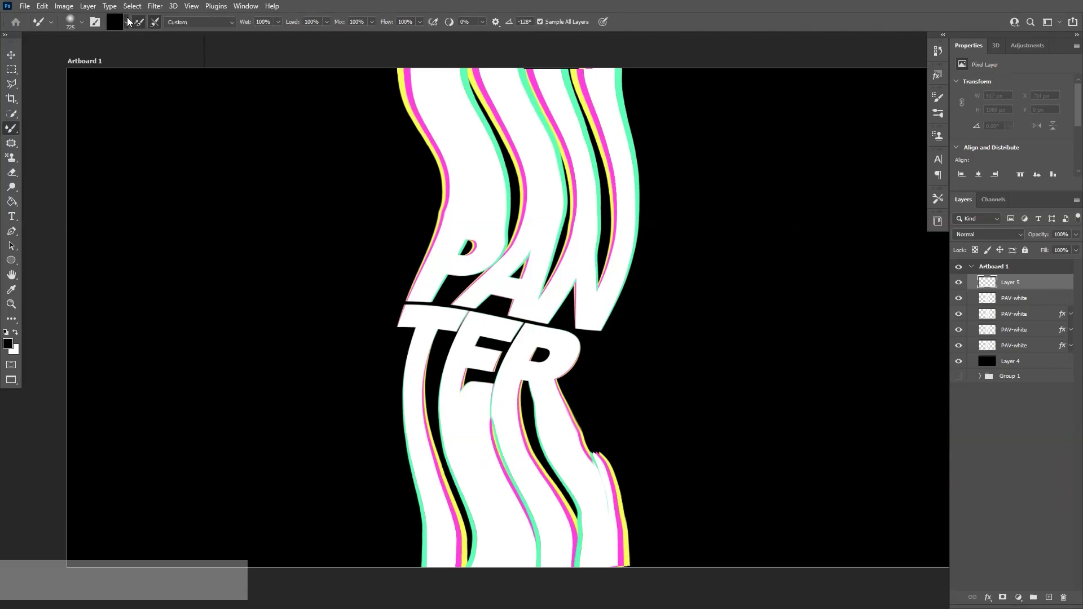
Step: Clean the Mixer Brush so it holds no paint and toggle its Load Solid Colors Only option
click(127, 22)
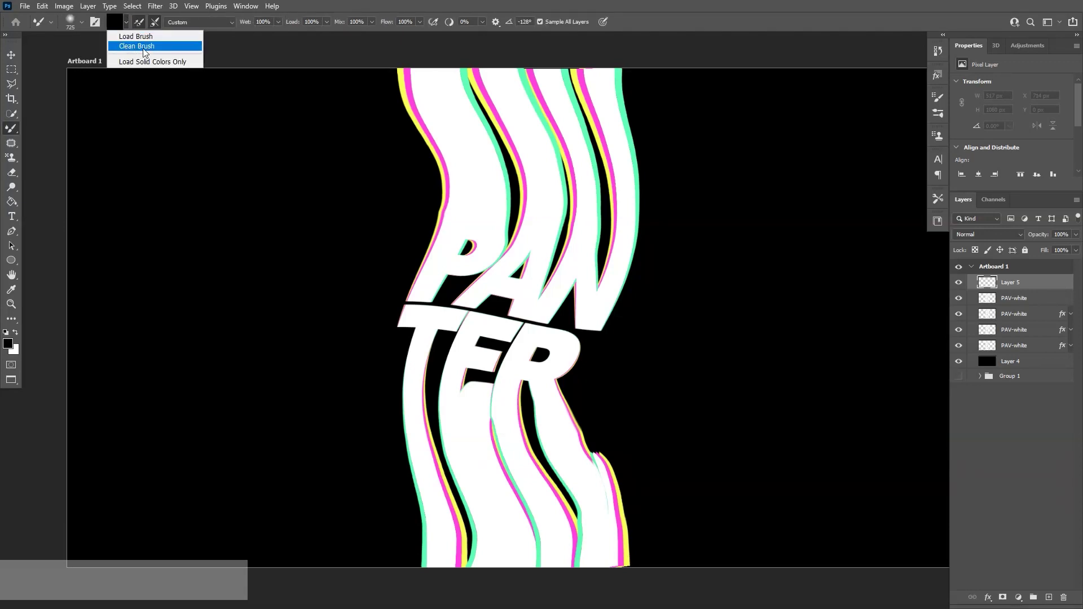
click(138, 47)
click(126, 22)
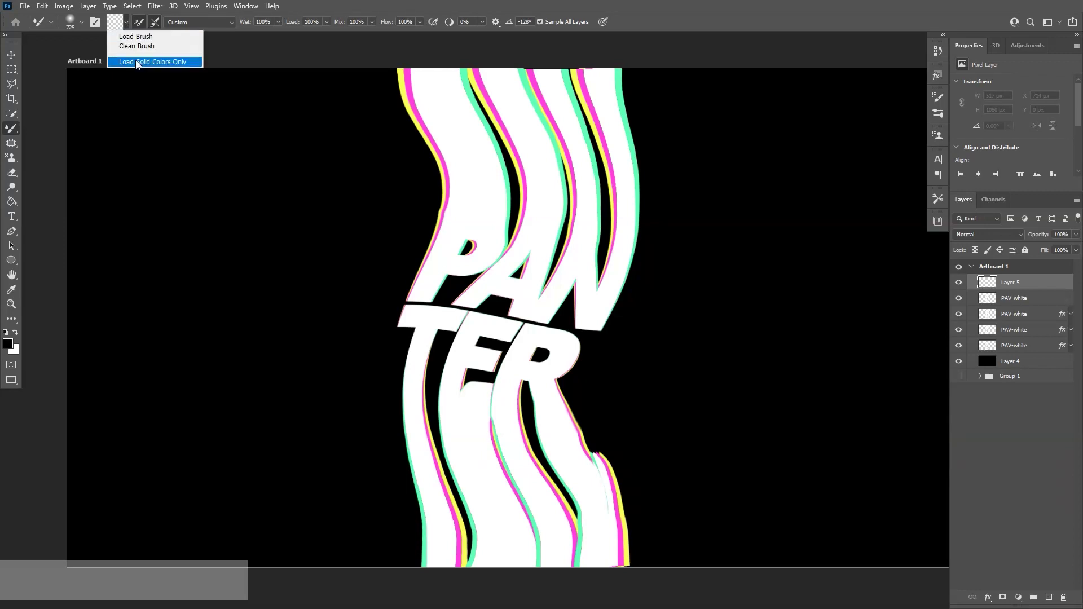
click(158, 62)
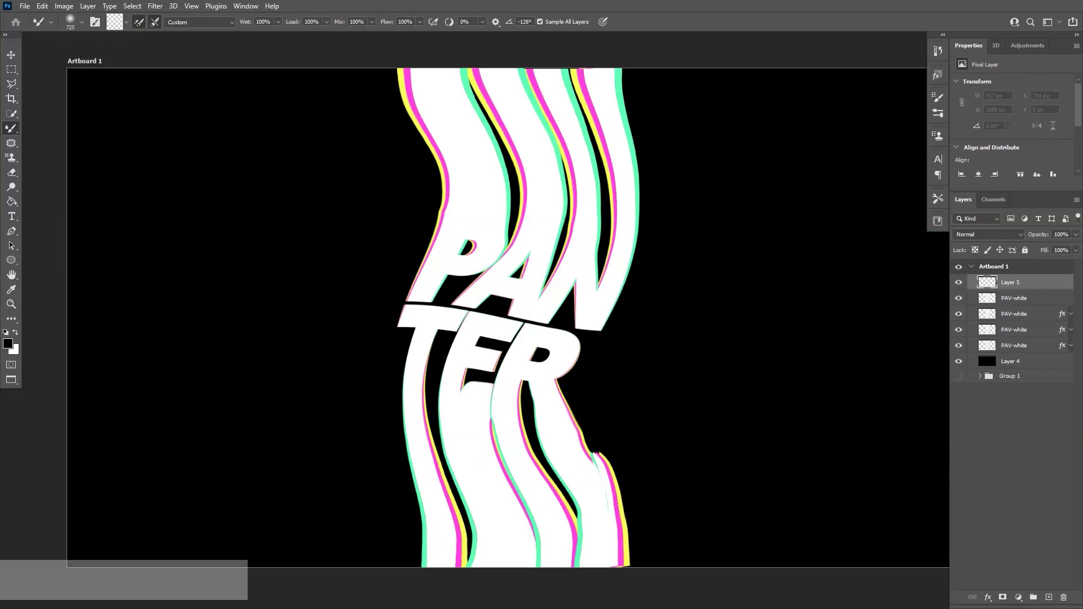
click(126, 22)
click(127, 24)
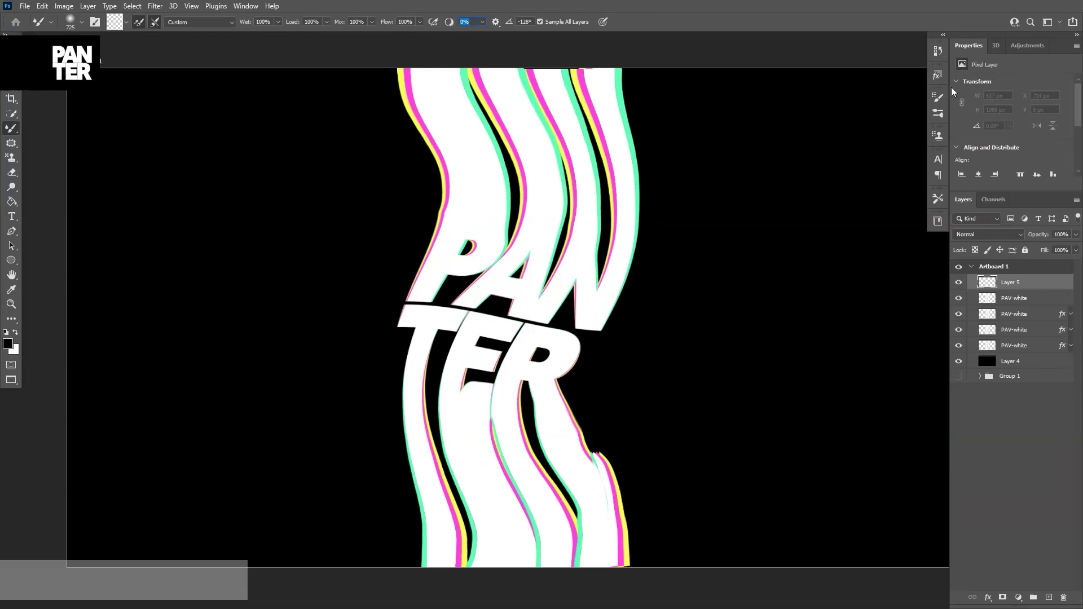
Step: Add a Hue/Saturation adjustment layer above Layer 5, reselect Layer 5, and toggle the visibility of the topmost PAV-white layer
click(1027, 46)
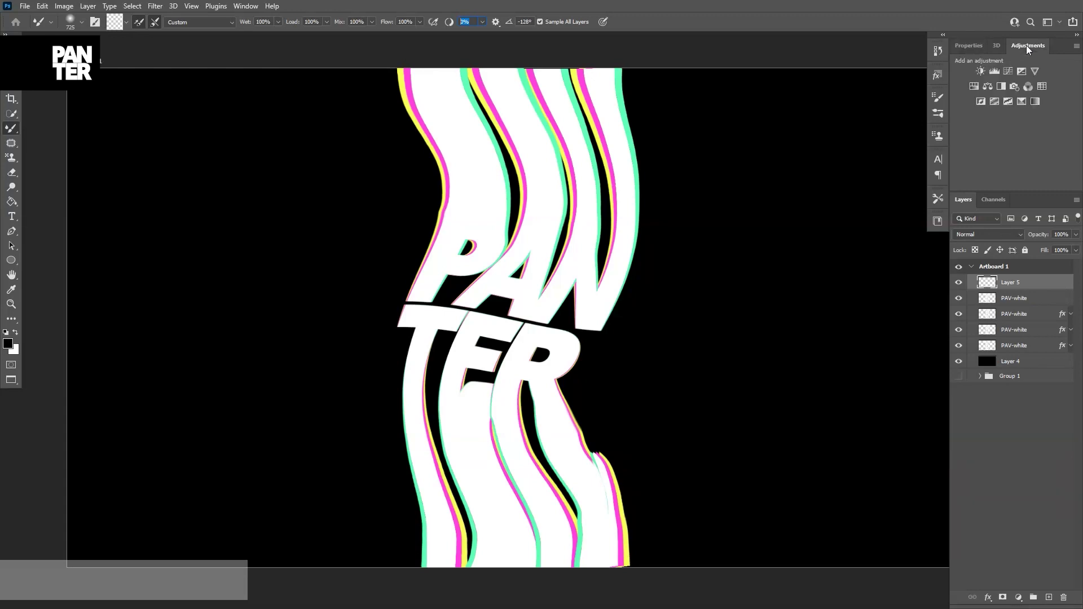
click(975, 88)
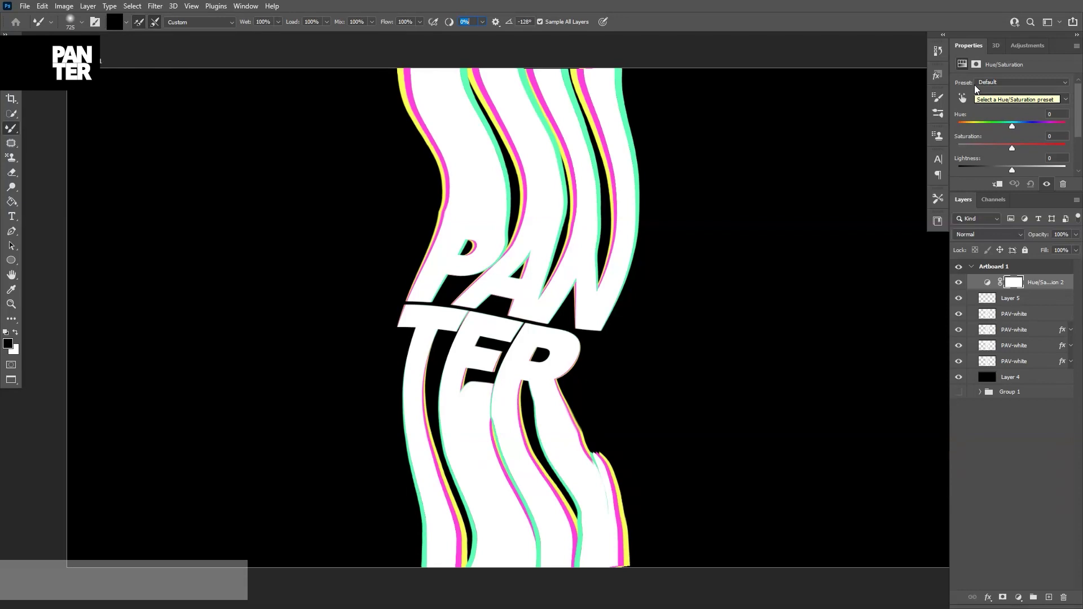
click(1035, 302)
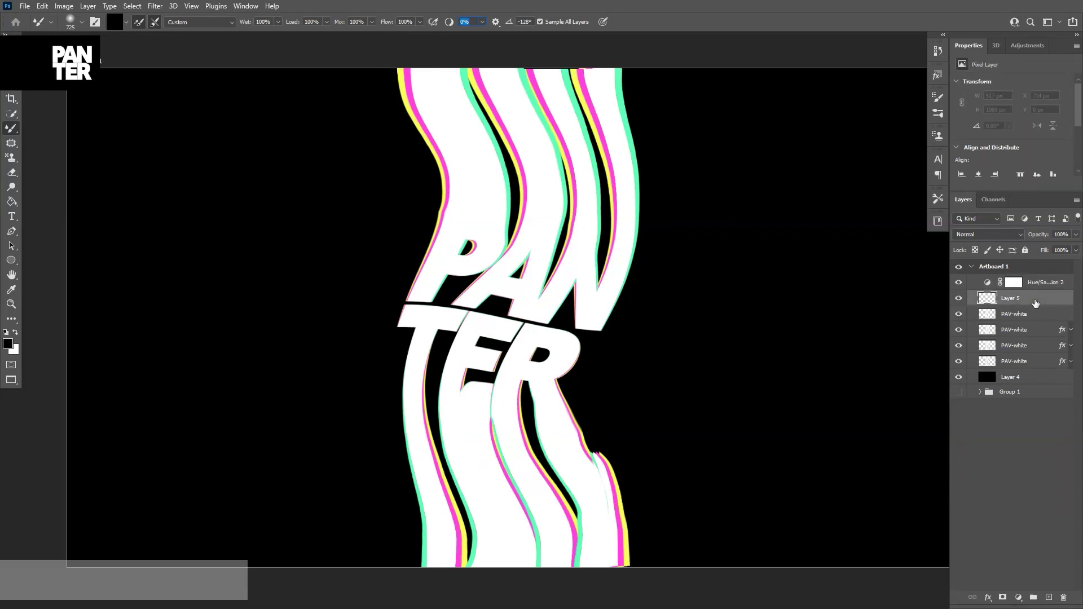
click(960, 315)
click(960, 314)
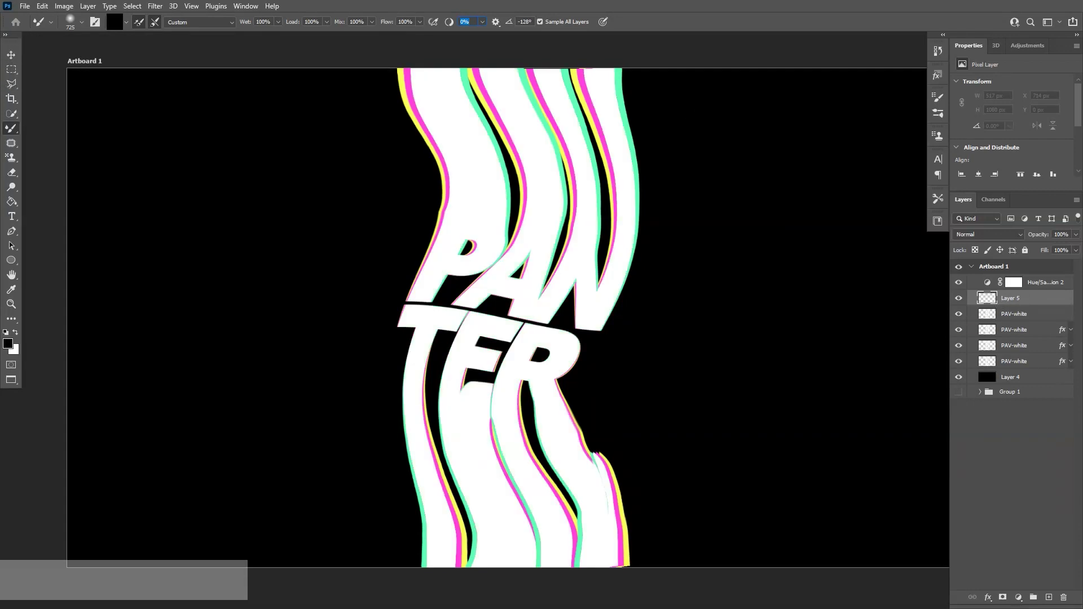
Step: Try Mixer Brush strokes on Layer 5 over the TER lettering and its lower trails
key(space)
drag(564, 392, 559, 249)
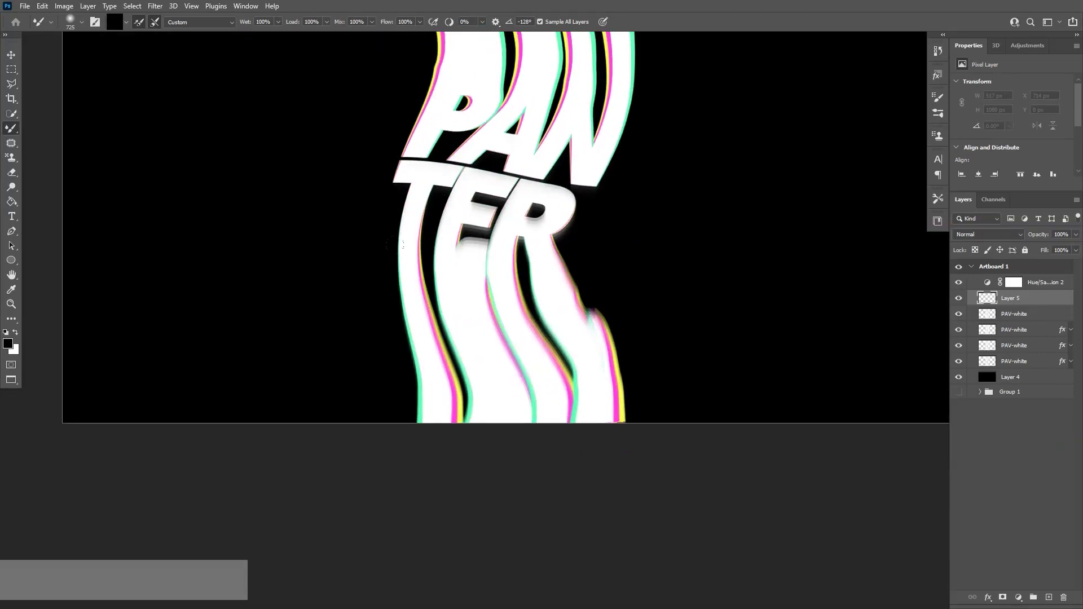
drag(441, 230, 441, 241)
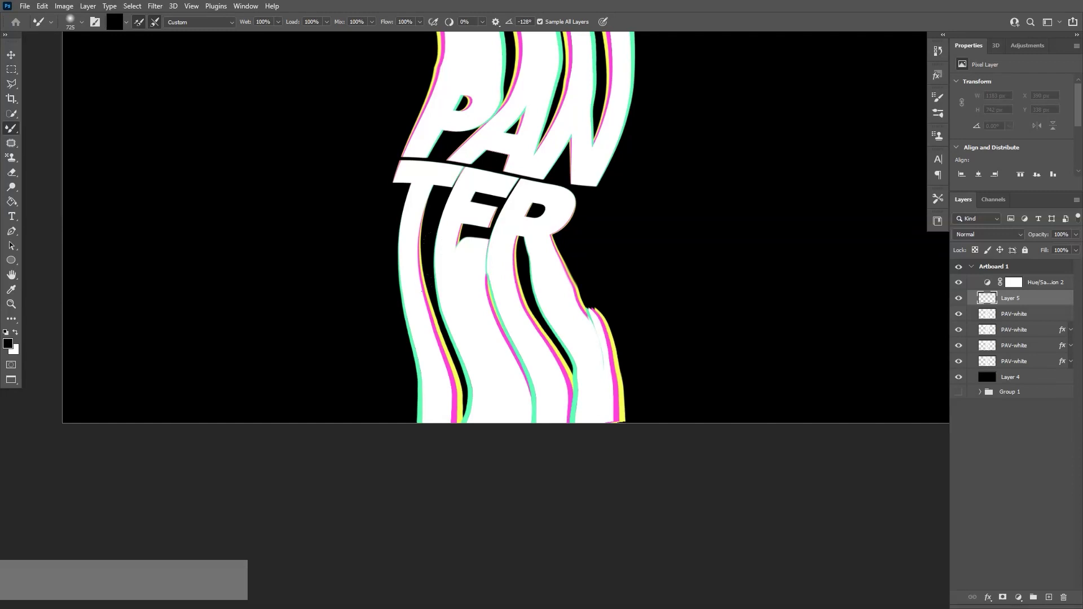
drag(392, 323, 451, 372)
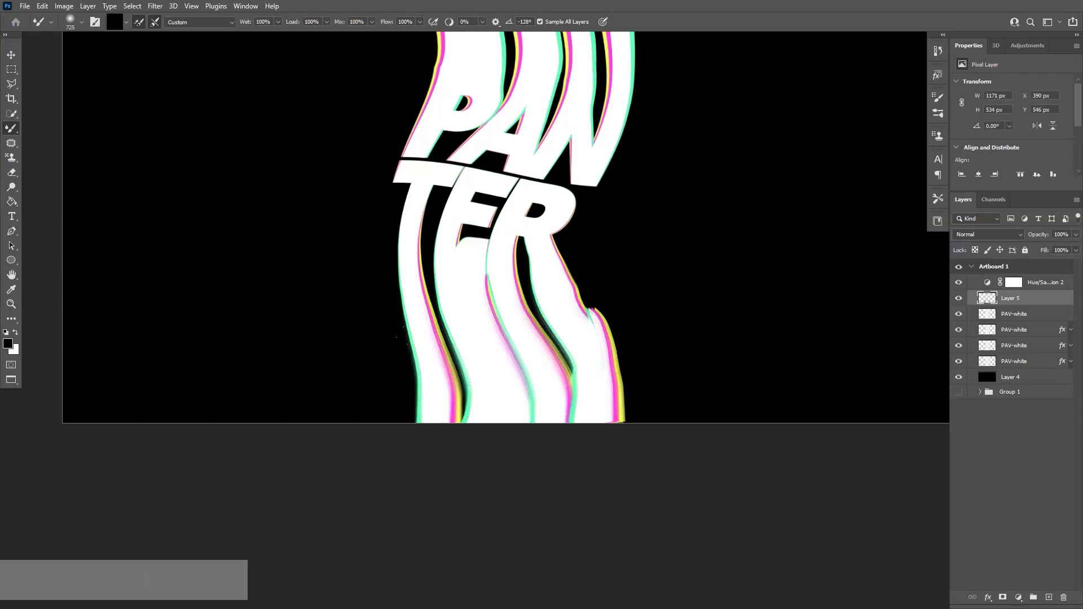
key(ctrl+z)
drag(470, 312, 471, 329)
scroll(590, 450, up, 1)
key(ctrl+z)
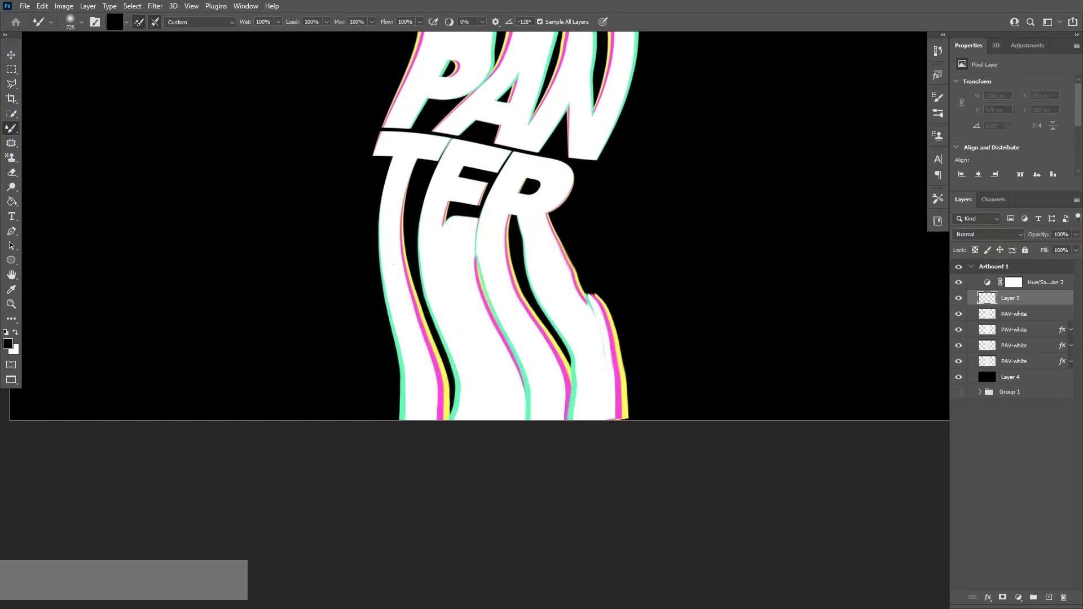
Step: With the Mixer Brush at size 467, blend the upper and lower trails on Layer 5 and smear the R's tail outward to the lower right
mouse_move(382, 240)
mouse_down()
mouse_move(390, 282)
mouse_move(541, 264)
mouse_move(649, 327)
mouse_move(705, 316)
mouse_move(773, 266)
mouse_up()
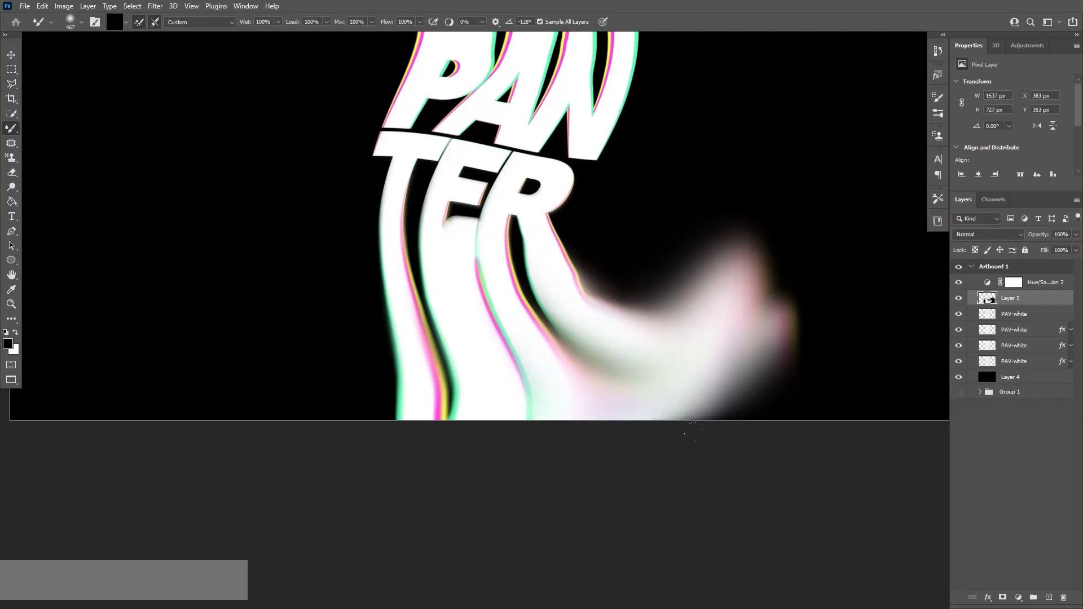
key(ctrl+z)
key(ctrl+z)
key(ctrl+z)
drag(562, 284, 499, 293)
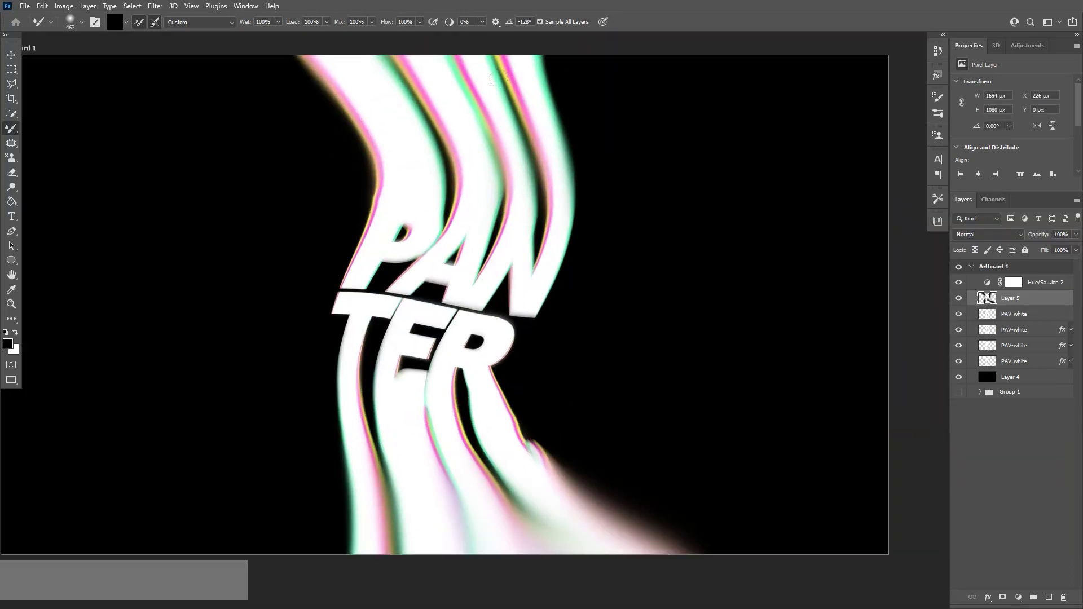
drag(600, 146, 600, 211)
scroll(522, 115, down, 1)
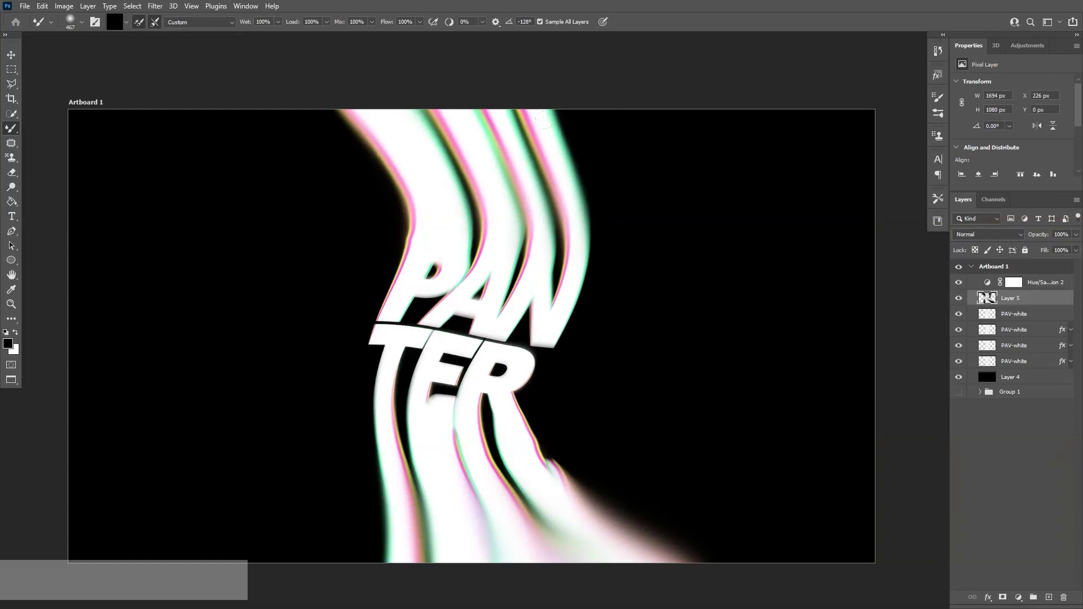
Step: Create a new empty layer between Layer 5 and the Hue/Saturation adjustment
scroll(567, 221, up, 1)
scroll(553, 214, down, 2)
drag(672, 284, 697, 276)
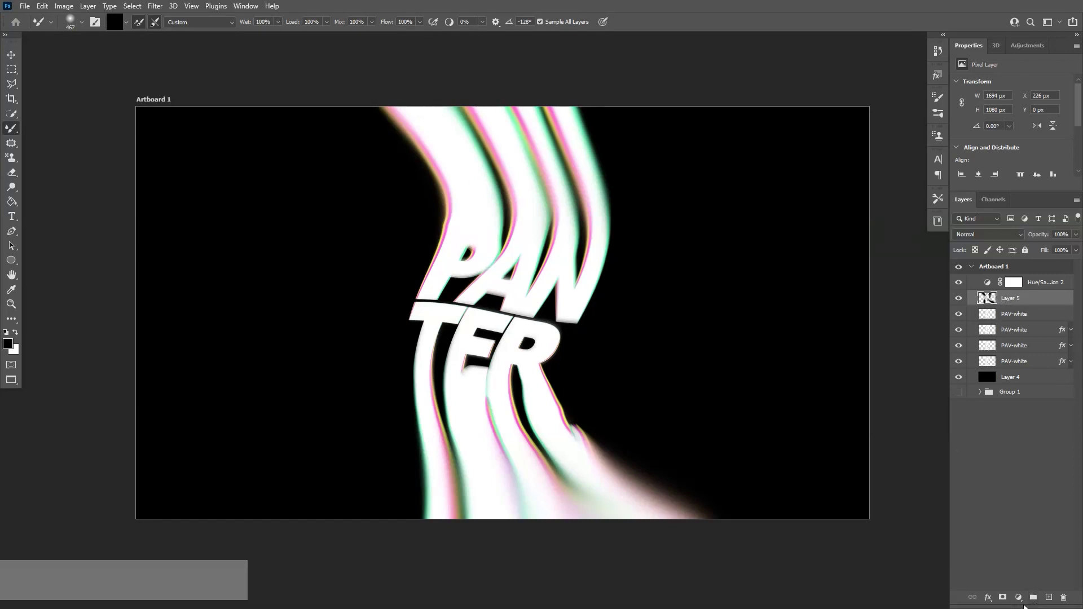
click(1049, 598)
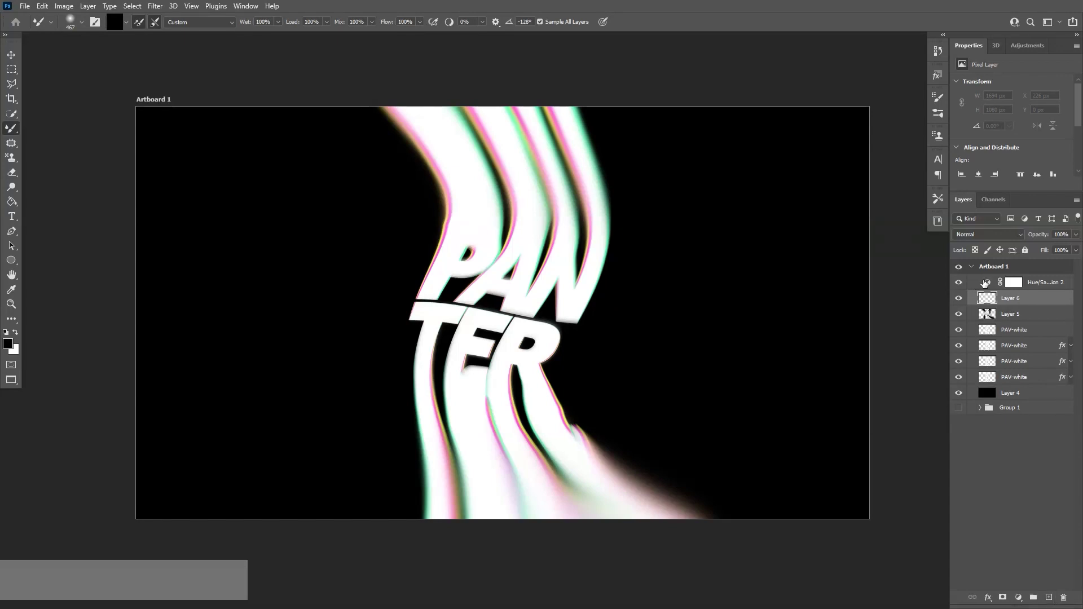
Step: Set the Hue/Saturation adjustment's Saturation to +100 and shift its Hue through +27 and -4 to +180
click(986, 283)
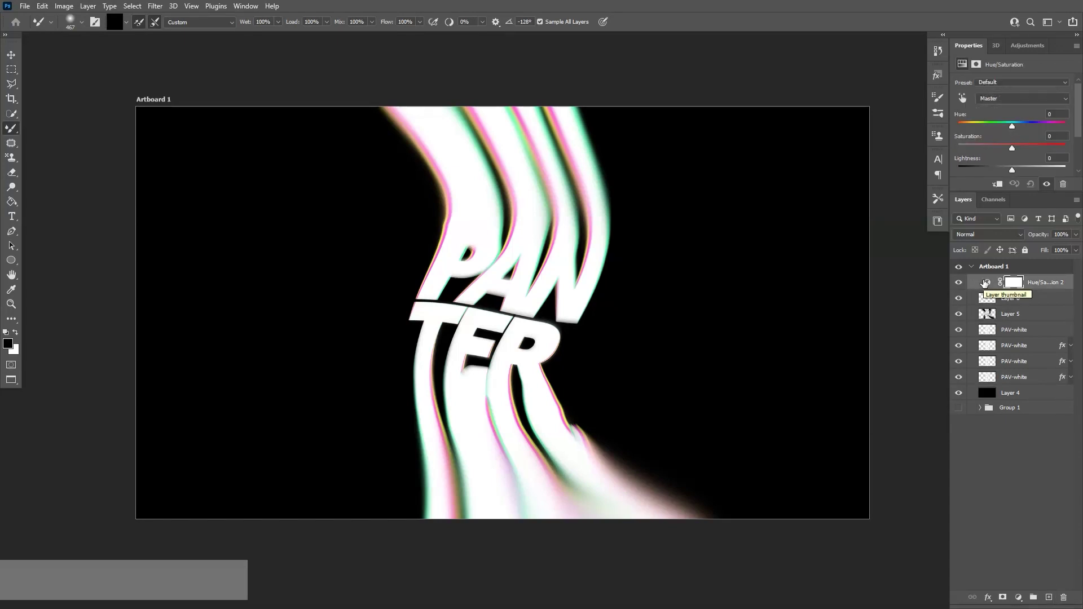
drag(1012, 125, 1082, 149)
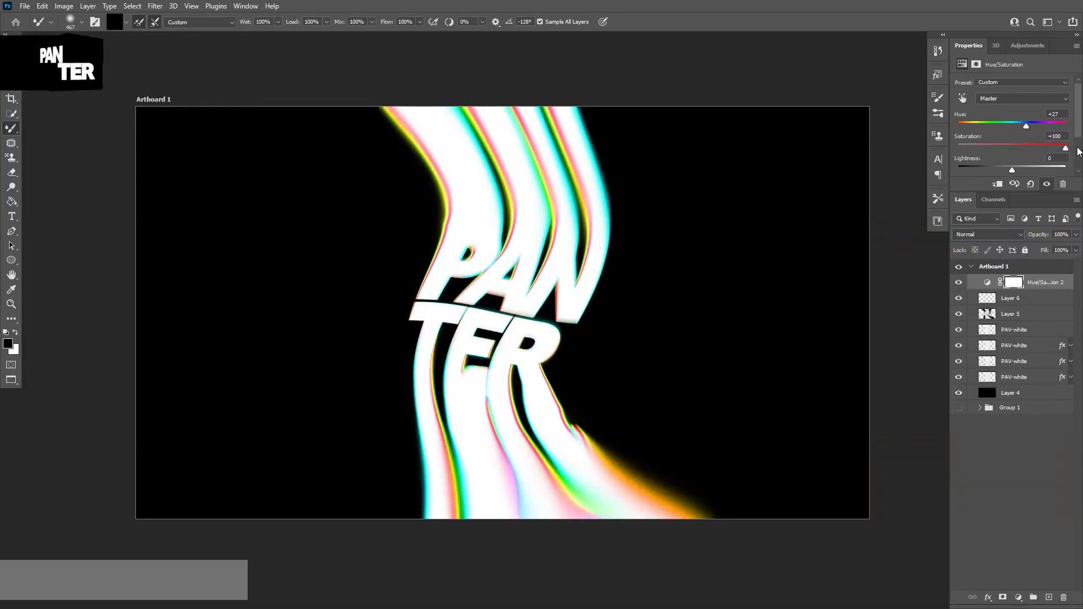
scroll(652, 465, up, 4)
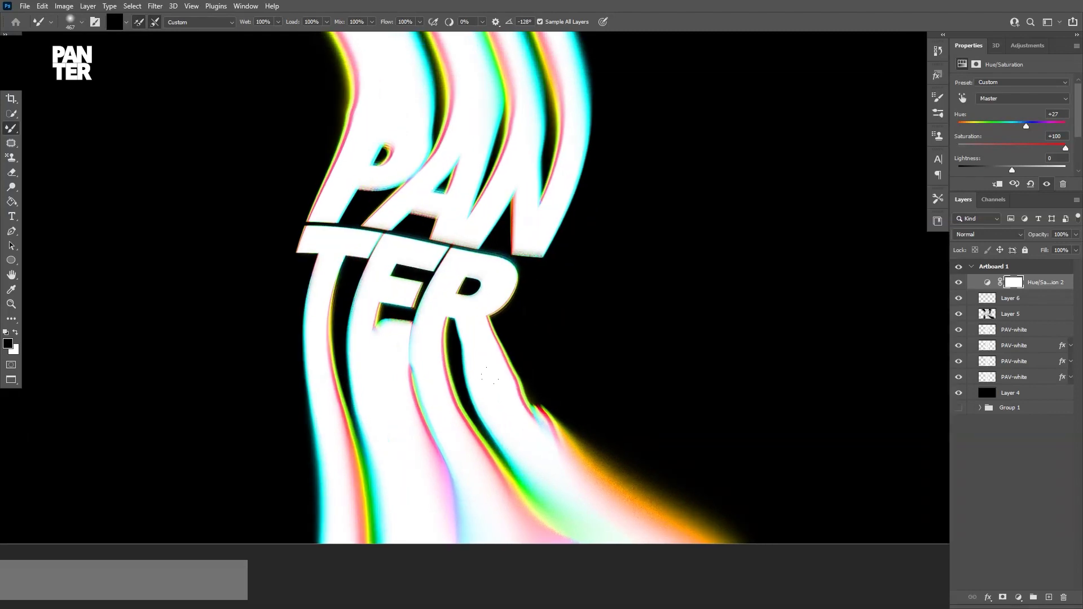
scroll(581, 474, down, 2)
scroll(604, 264, down, 2)
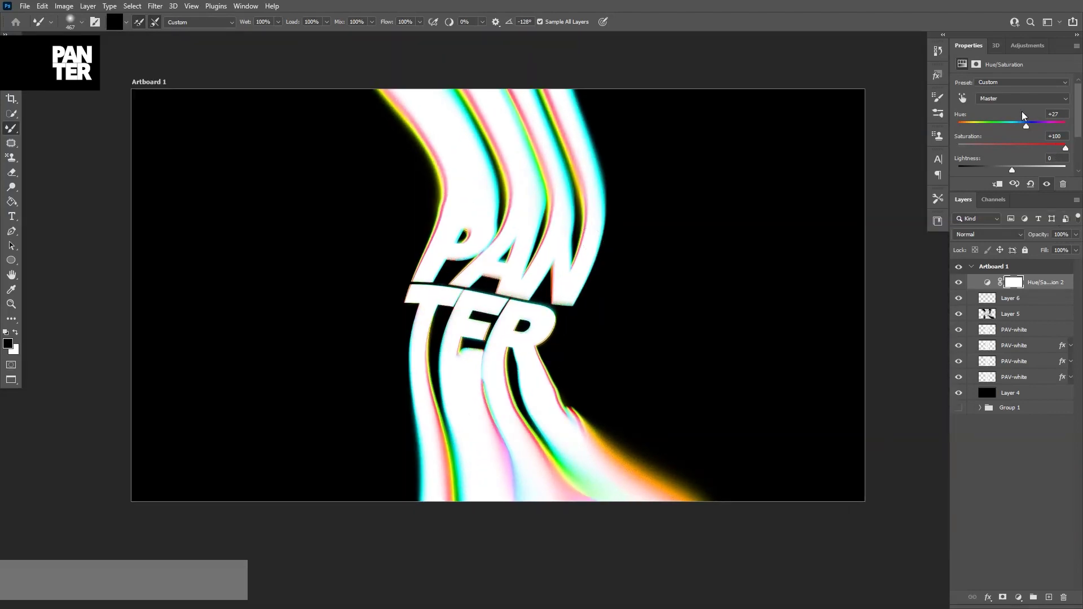
mouse_move(1025, 125)
mouse_down()
mouse_move(1003, 130)
mouse_move(1010, 136)
mouse_up()
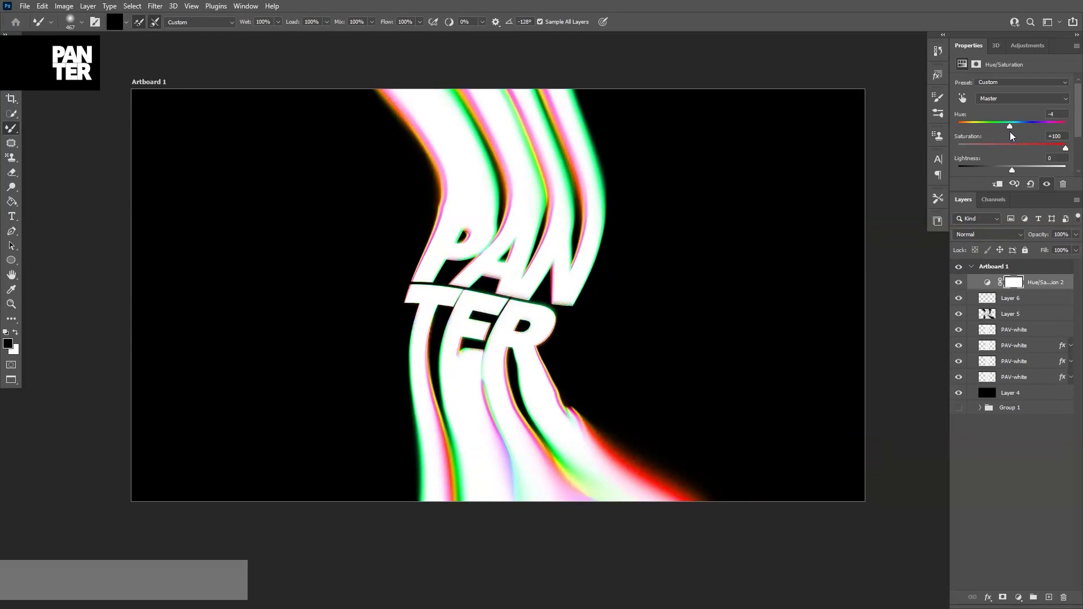
drag(1010, 132, 1073, 136)
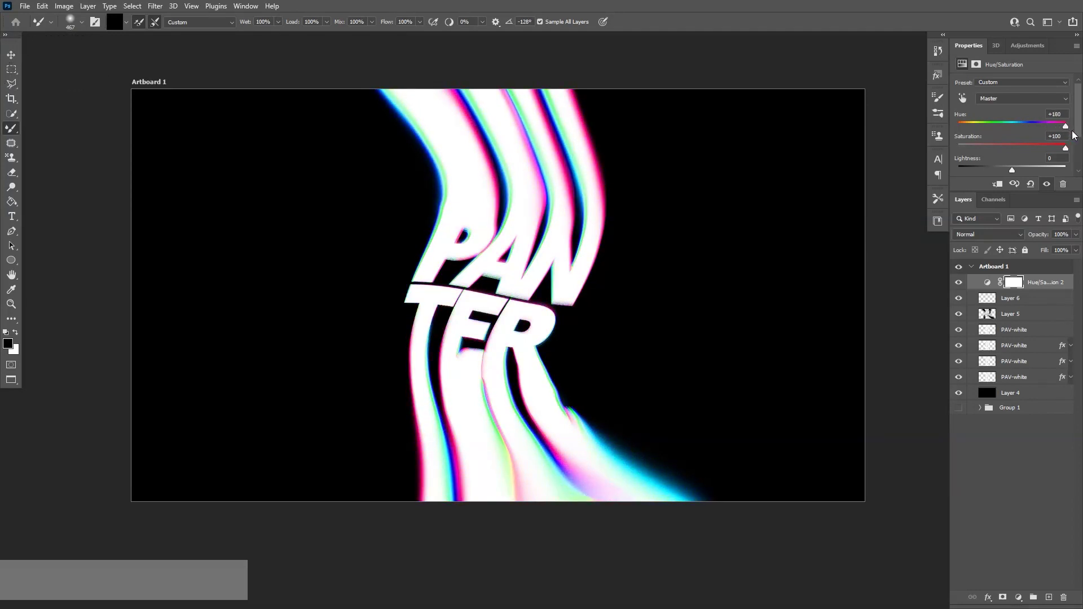
Step: Try a Mixer Brush stroke on Layer 6 across the upper trails above PAN
click(1011, 300)
drag(507, 116, 478, 62)
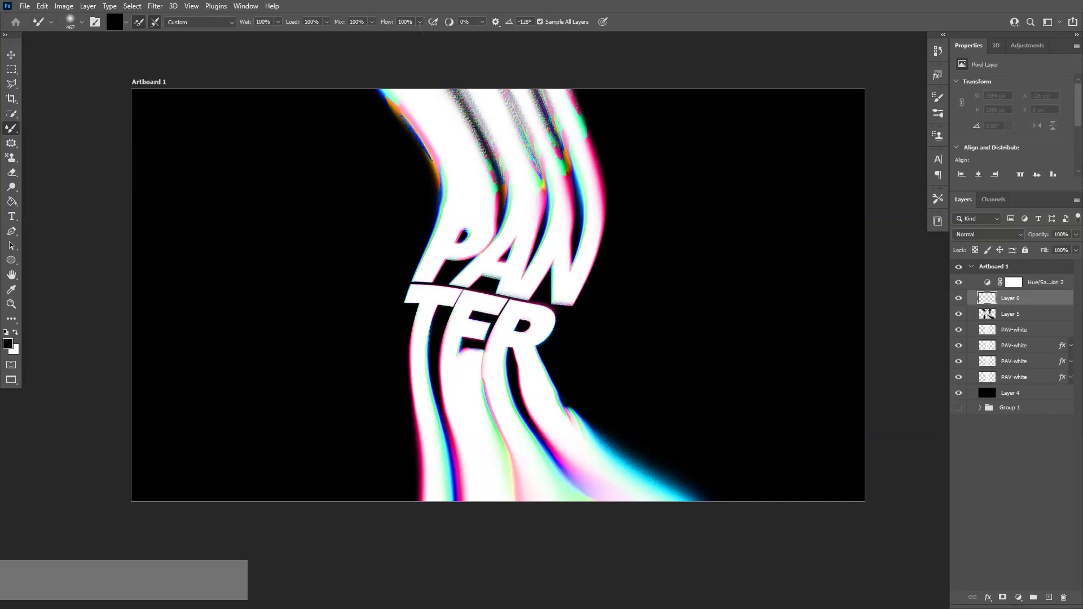
scroll(577, 119, up, 3)
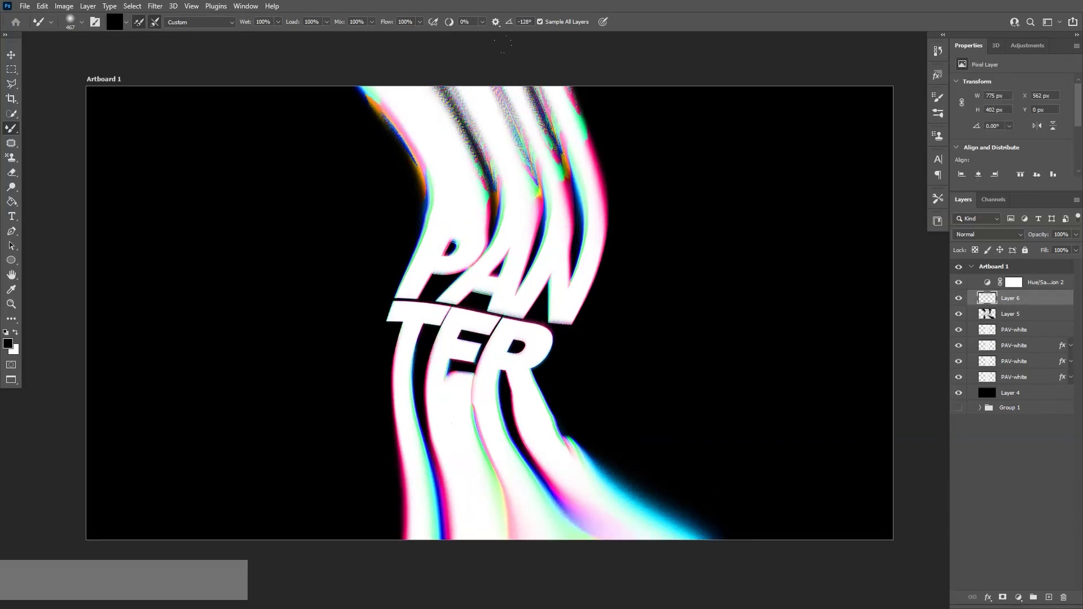
key(ctrl+z)
Step: Reopen the Hue/Saturation adjustment and change its Hue to -116, trying -180 on the way
click(986, 284)
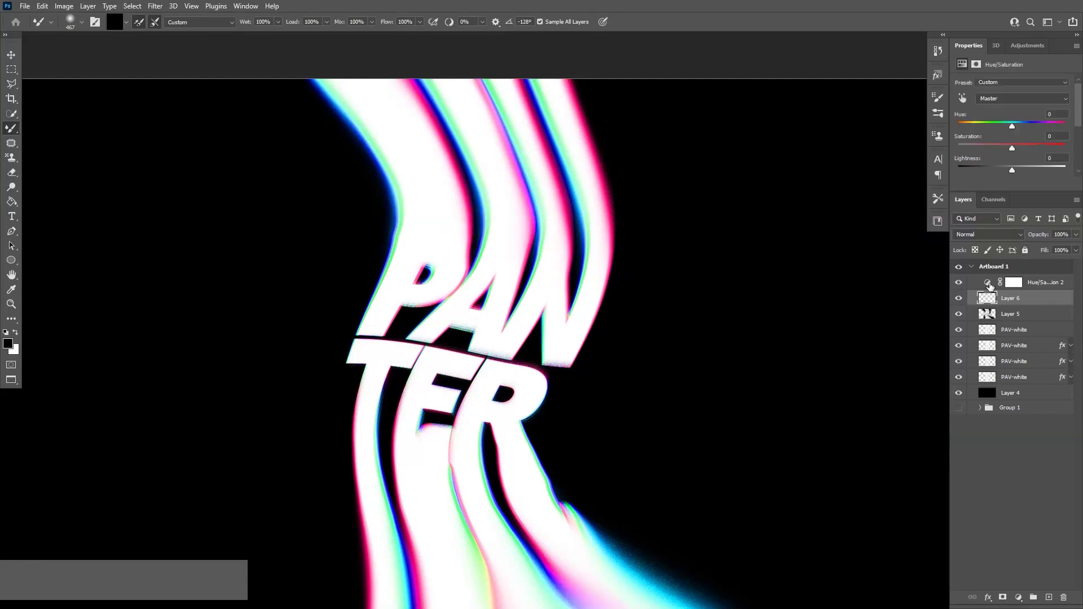
drag(1067, 127, 1052, 129)
drag(1057, 128, 950, 128)
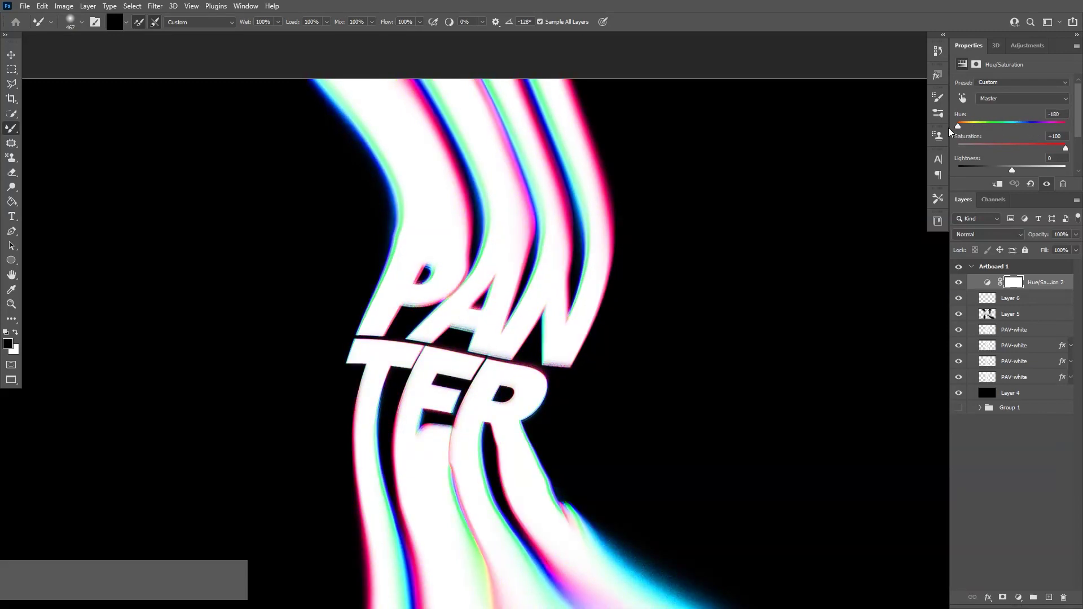
drag(949, 128, 973, 134)
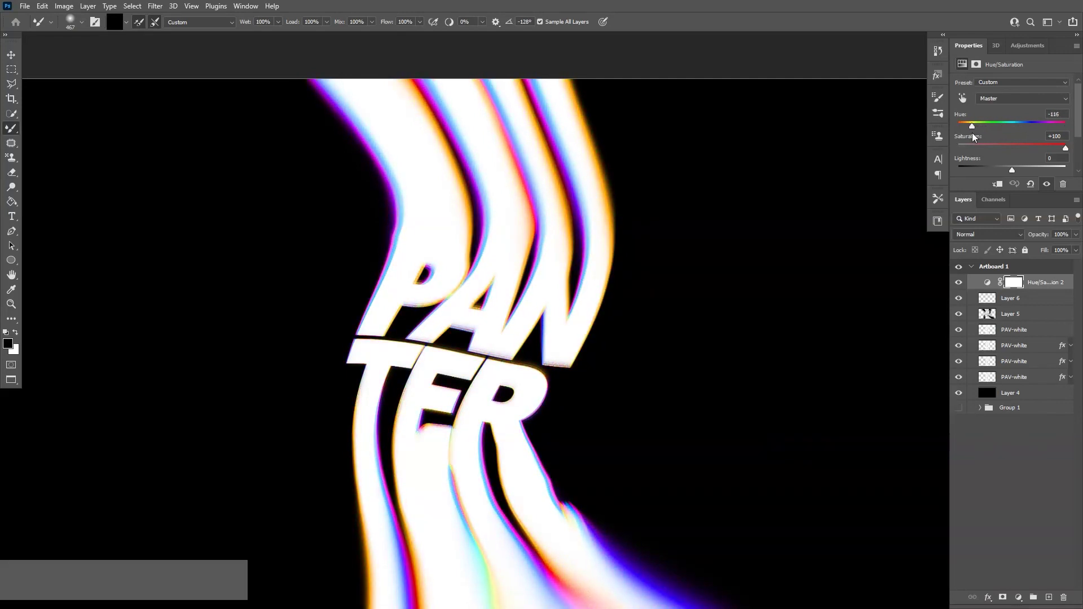
scroll(572, 199, down, 2)
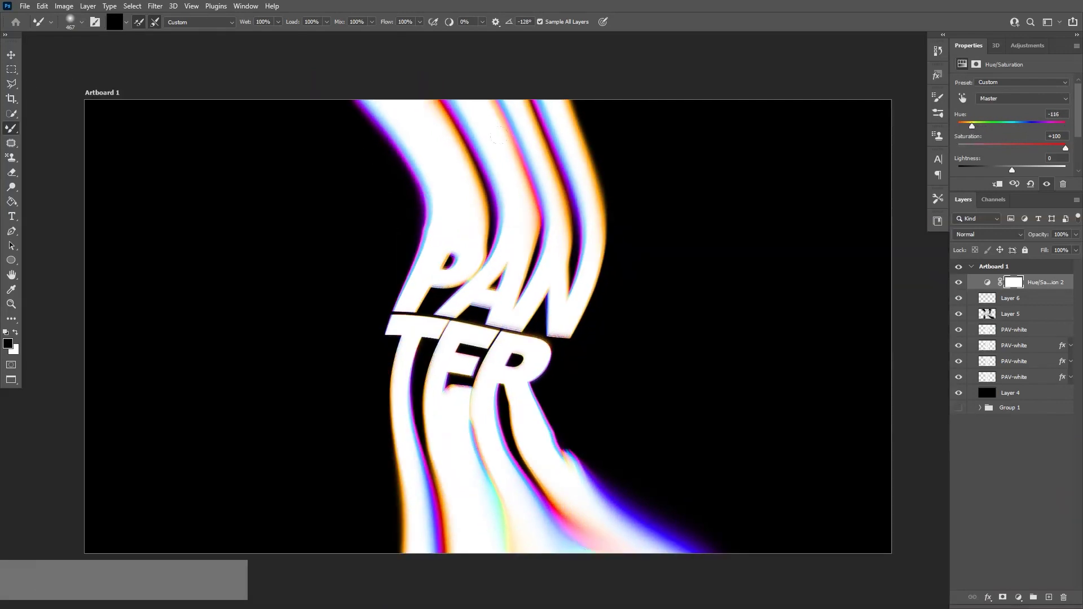
Step: Try a Mixer Brush stroke up the trail above the P, and undo it
key(ctrl+z)
drag(456, 204, 387, 94)
key(ctrl+z)
key(ctrl+z)
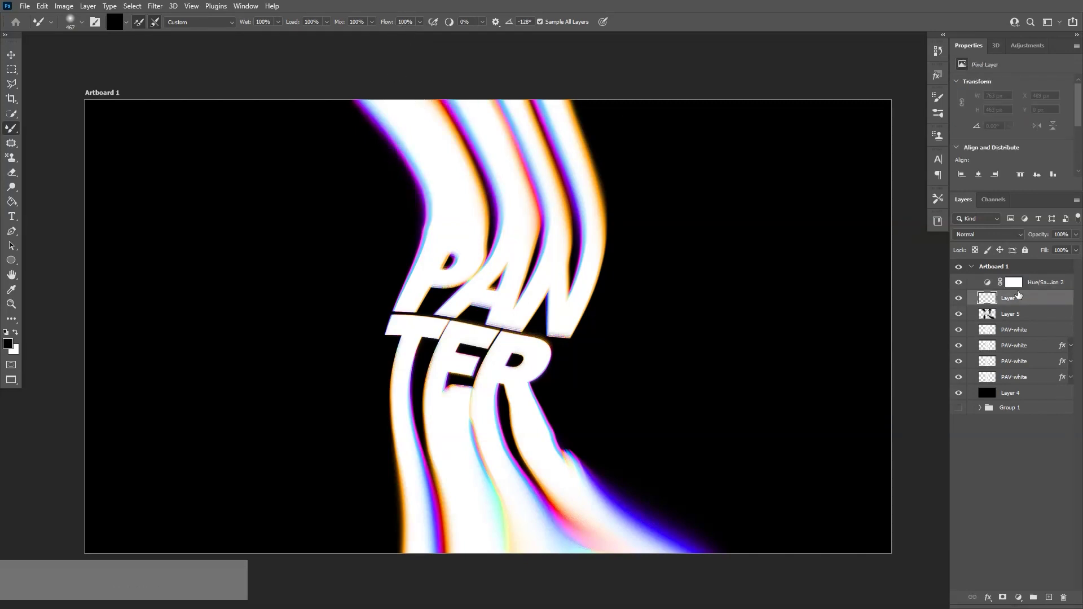
Step: Paint Mixer Brush strokes up all the trails above PAN on Layer 6 to recolour their edges, undoing the last pass
drag(457, 210, 387, 69)
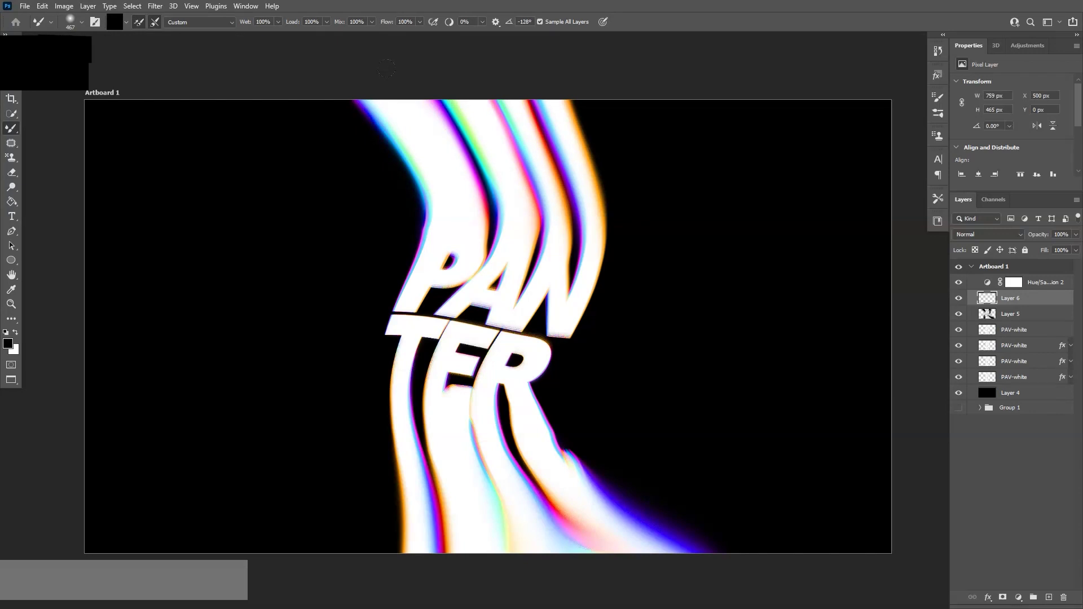
drag(505, 63, 506, 58)
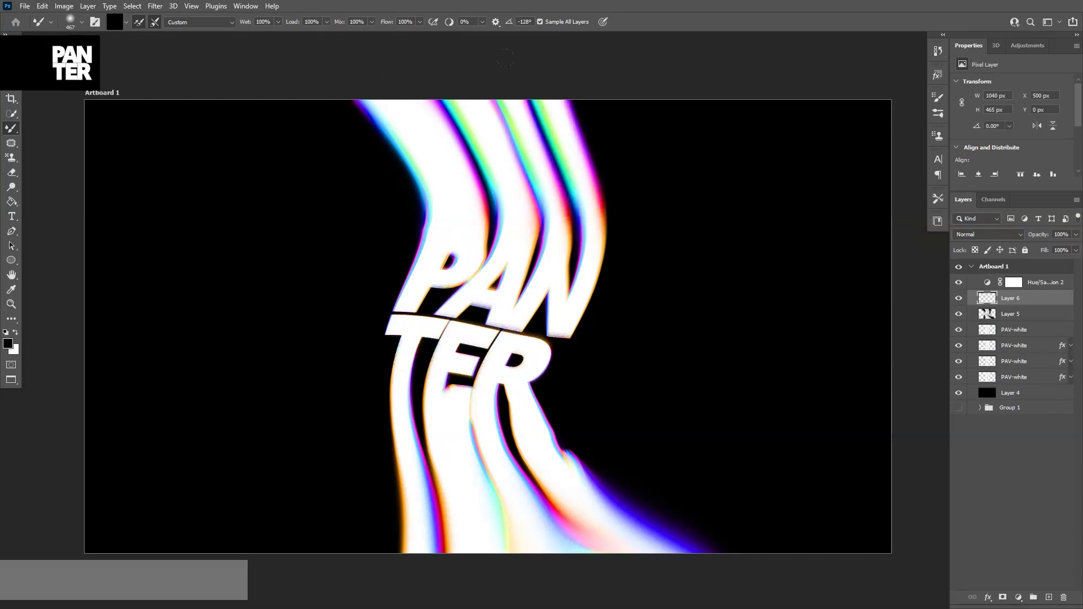
drag(430, 41, 431, 41)
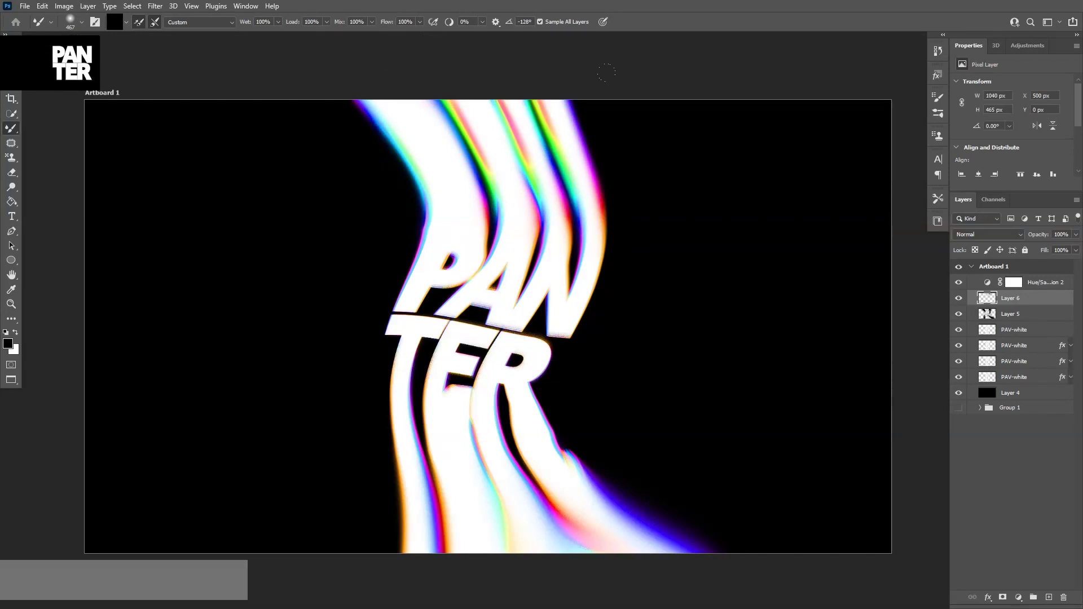
key(ctrl+z)
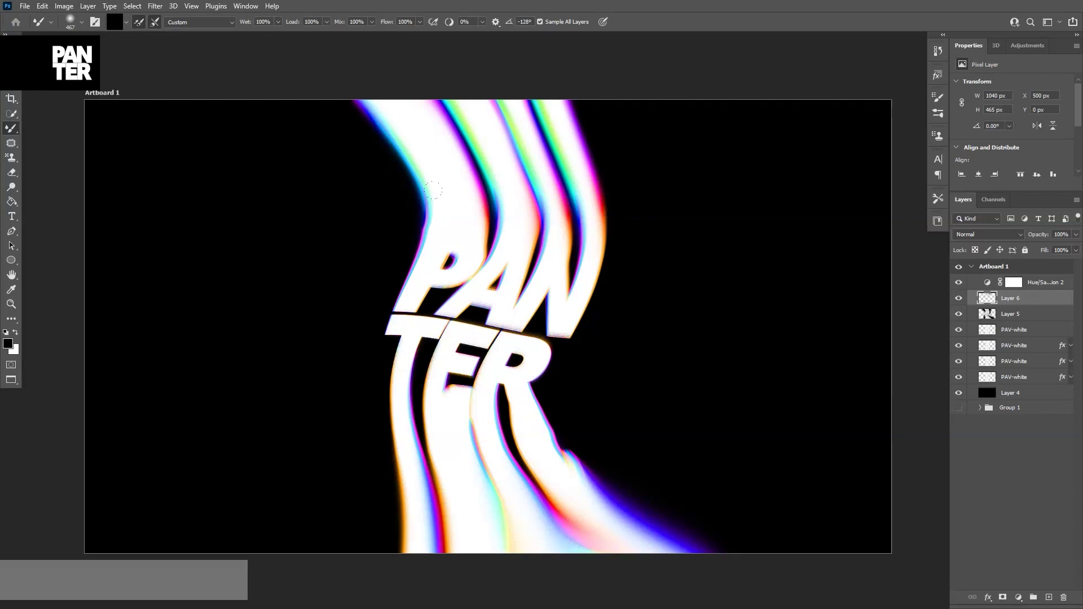
Step: Extend the Mixer Brush strokes on Layer 6 over the lettering, lower trails and smeared tail, and switch to the Move tool
drag(433, 191, 430, 197)
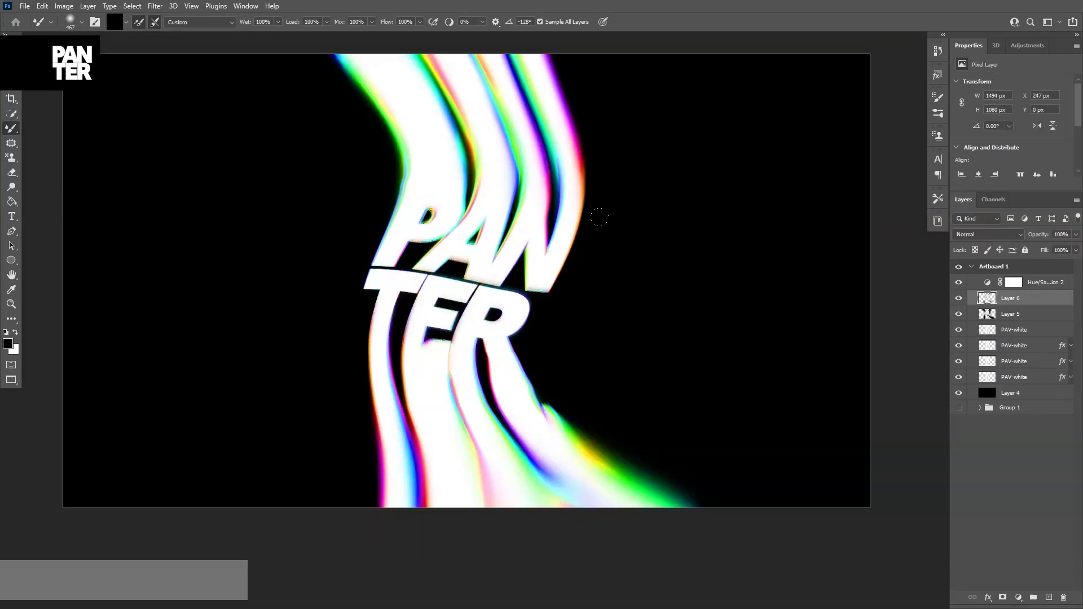
key(space)
drag(690, 228, 729, 231)
key(v)
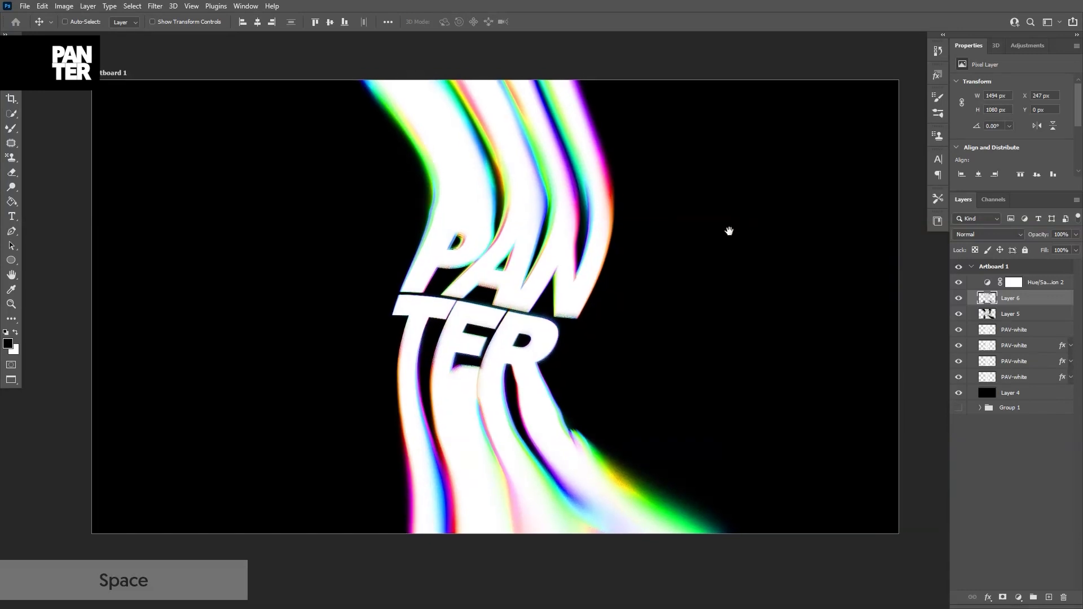